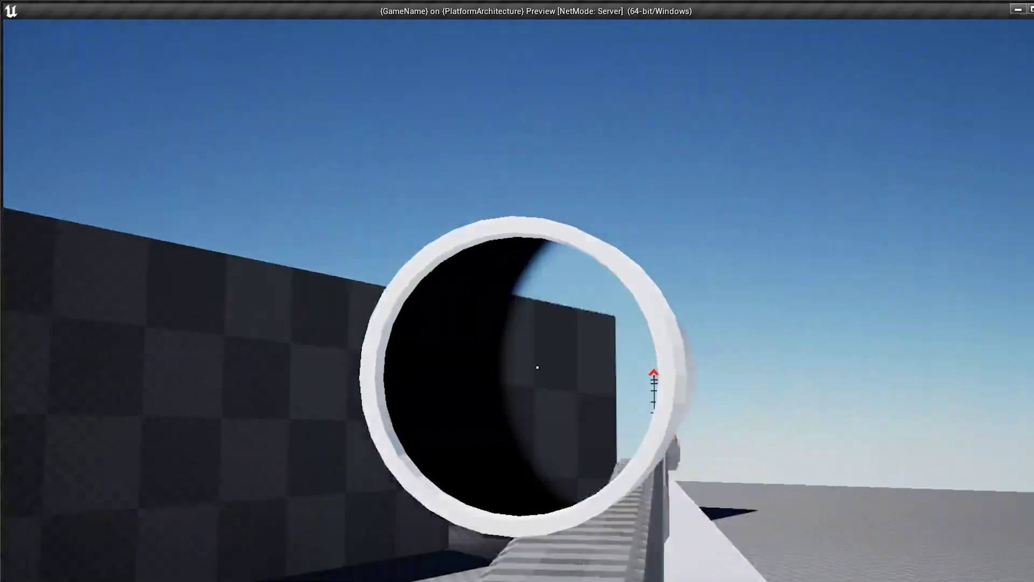
# Step: Stop the game preview and return to the level editor viewport
pyautogui.press('Escape')
pyautogui.moveTo(630, 347); pyautogui.dragTo(649, 380, button='right')
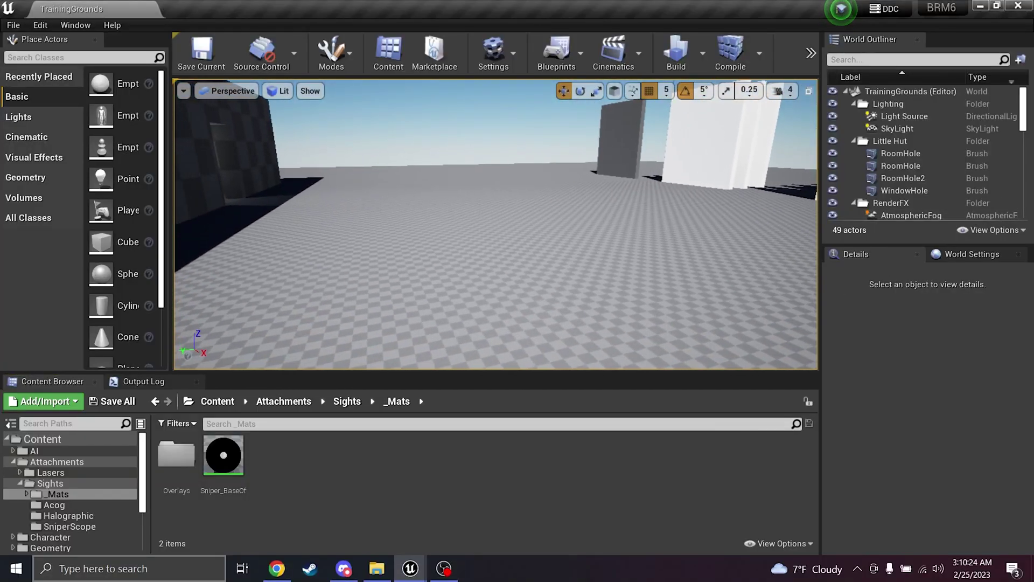
pyautogui.rightClick(419, 476)
pyautogui.click(389, 454)
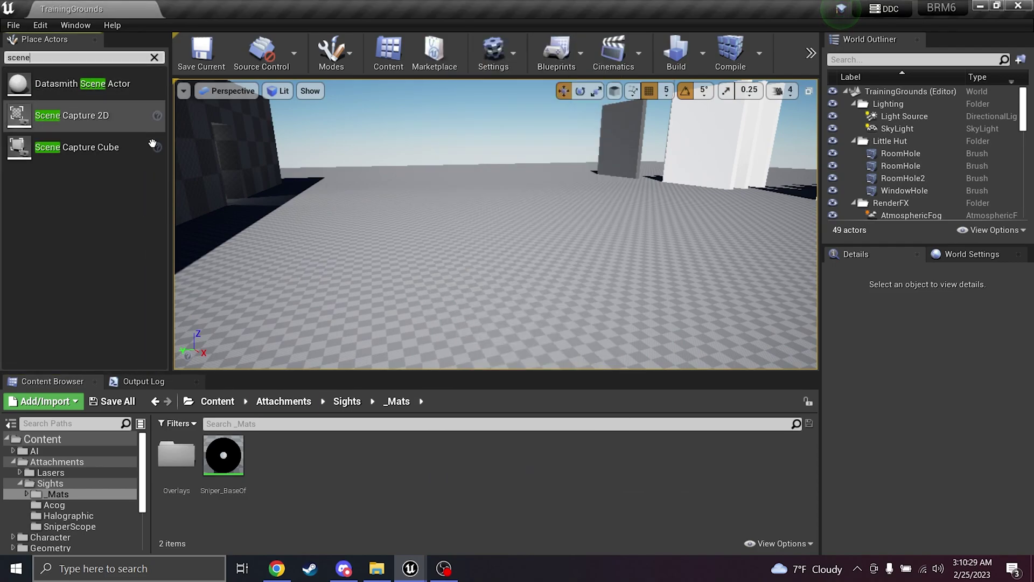
# Step: Place a Scene Capture 2D actor on the open floor of the level
pyautogui.moveTo(70, 115); pyautogui.dragTo(556, 170)
pyautogui.moveTo(452, 201); pyautogui.dragTo(579, 309, button='right')
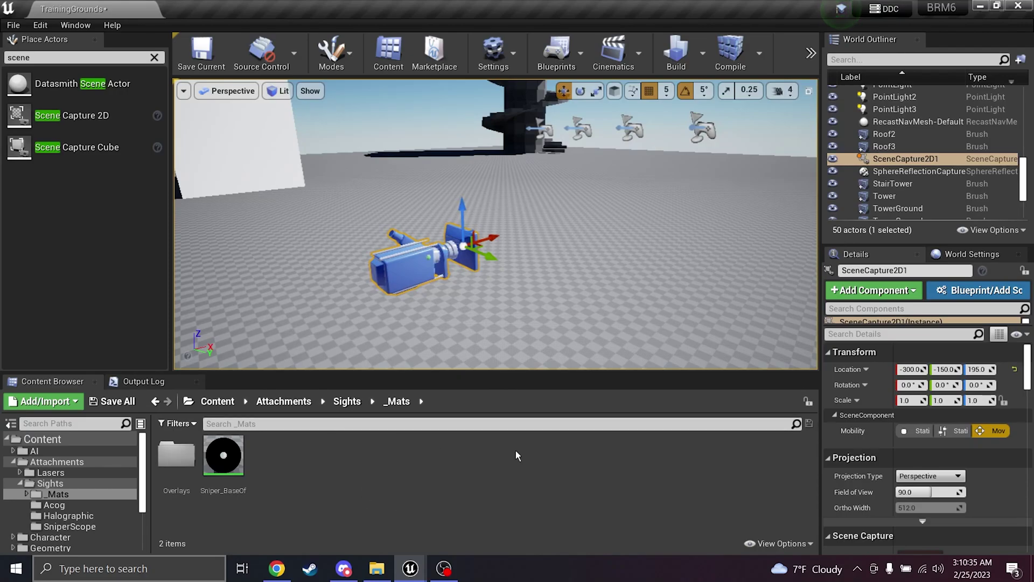
pyautogui.moveTo(605, 183)
pyautogui.mouseDown(button='right')
pyautogui.moveTo(561, 156)
pyautogui.moveTo(572, 205)
pyautogui.moveTo(605, 195)
pyautogui.mouseUp(button='right')
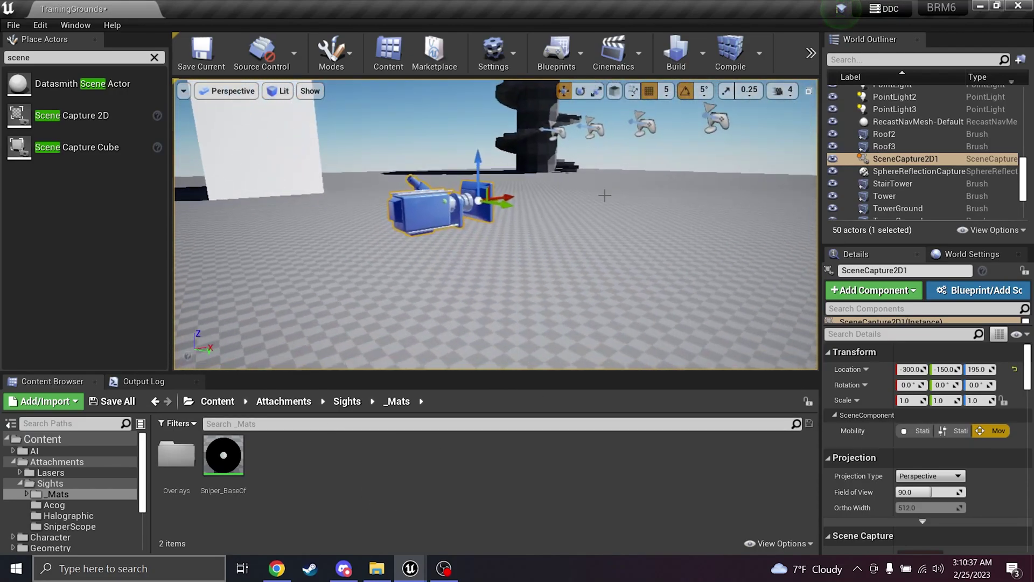
pyautogui.rightClick(363, 480)
pyautogui.click(323, 273)
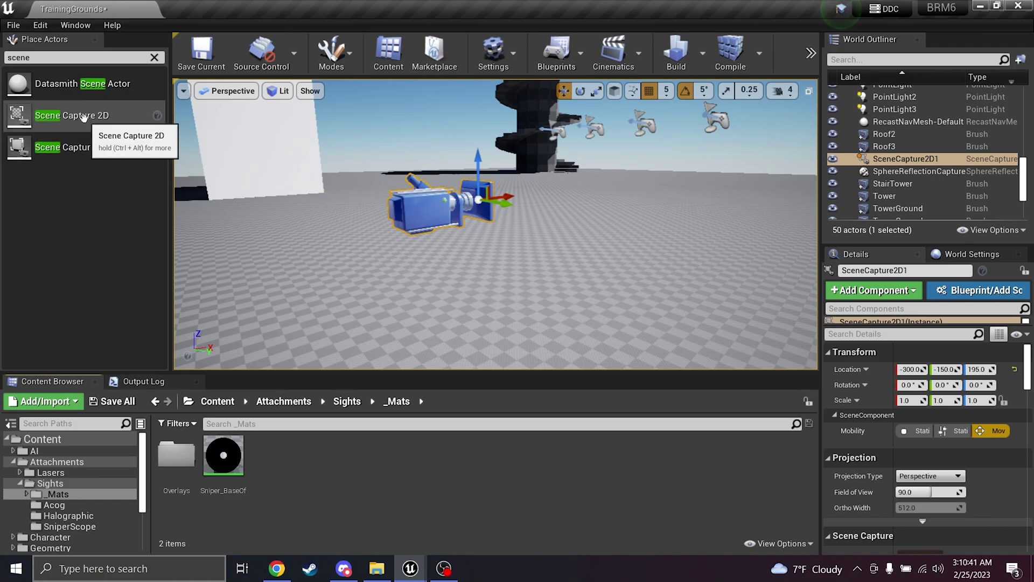
# Step: Create a Render Target asset in the _Mats folder, keeping its default name
pyautogui.rightClick(379, 467)
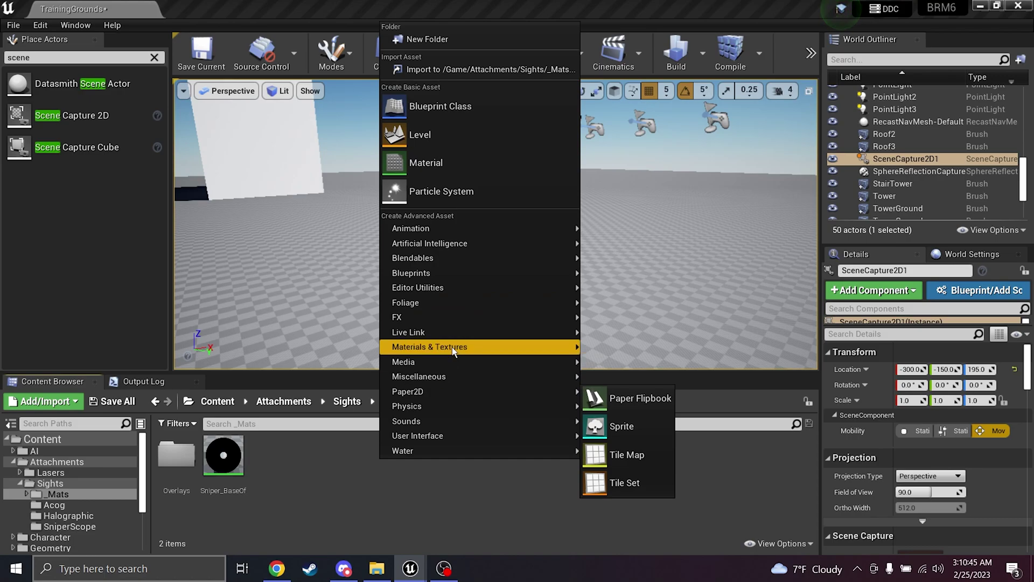
pyautogui.moveTo(451, 347)
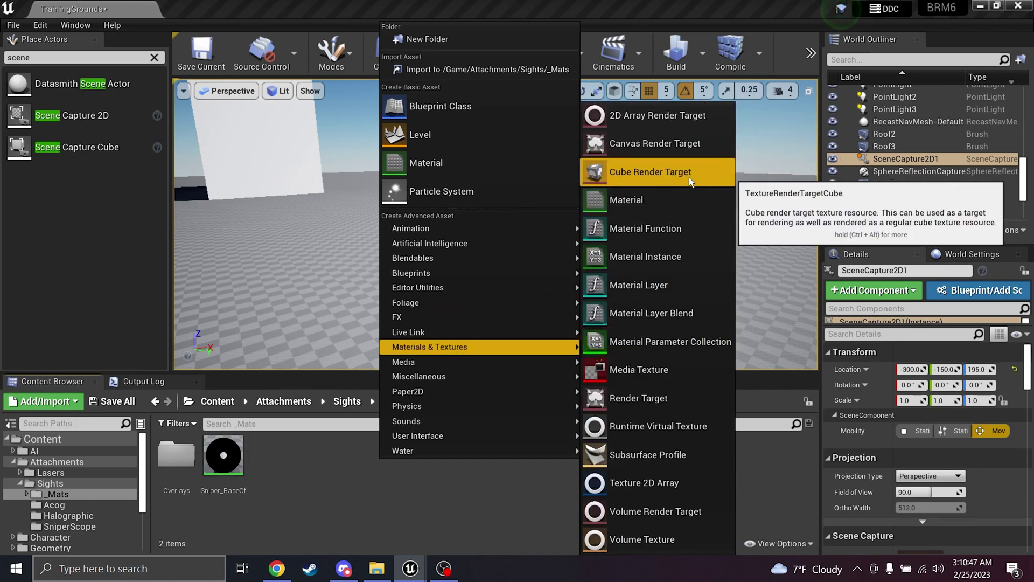
pyautogui.click(651, 397)
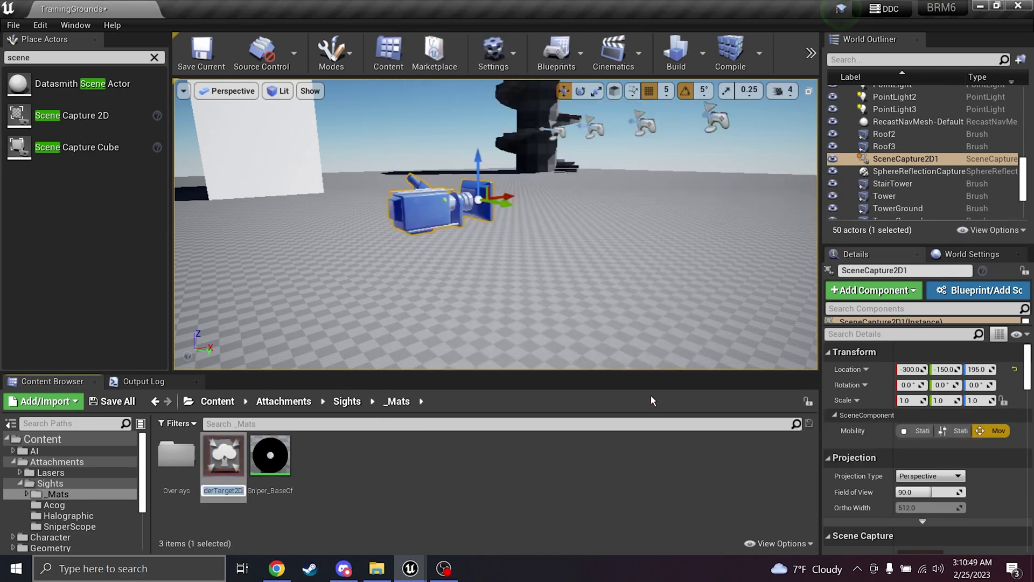
pyautogui.press('Return')
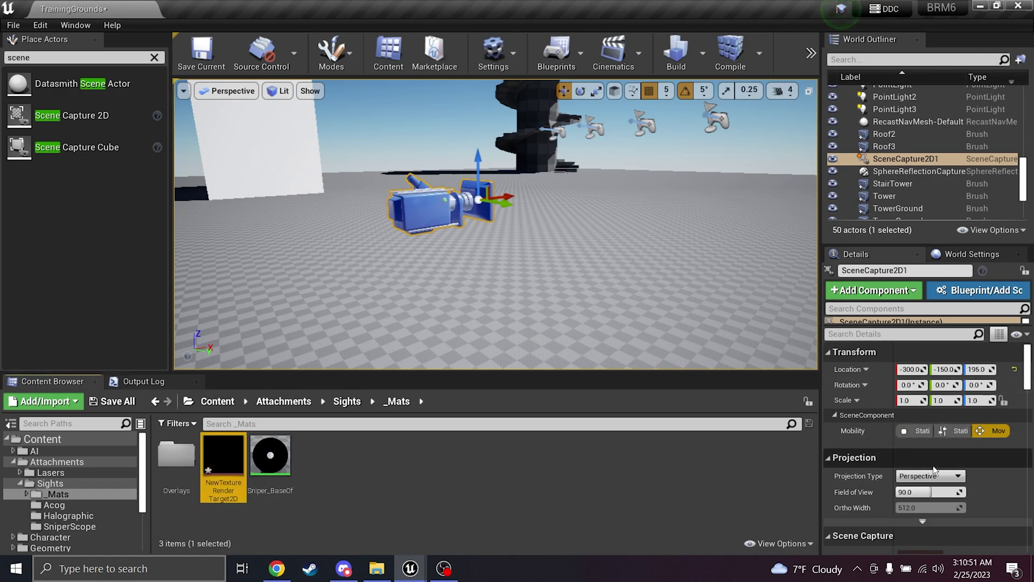
# Step: Assign the new render target as the scene capture actor's Texture Target
pyautogui.scroll(-5, 933, 466)
pyautogui.moveTo(224, 458); pyautogui.dragTo(940, 436)
pyautogui.moveTo(663, 270); pyautogui.dragTo(420, 272, button='right')
# Step: Apply the render target to one of the white walls in the level as a material
pyautogui.moveTo(185, 463); pyautogui.dragTo(499, 209)
pyautogui.scroll(-8, 500, 209)
pyautogui.scroll(-6, 472, 246)
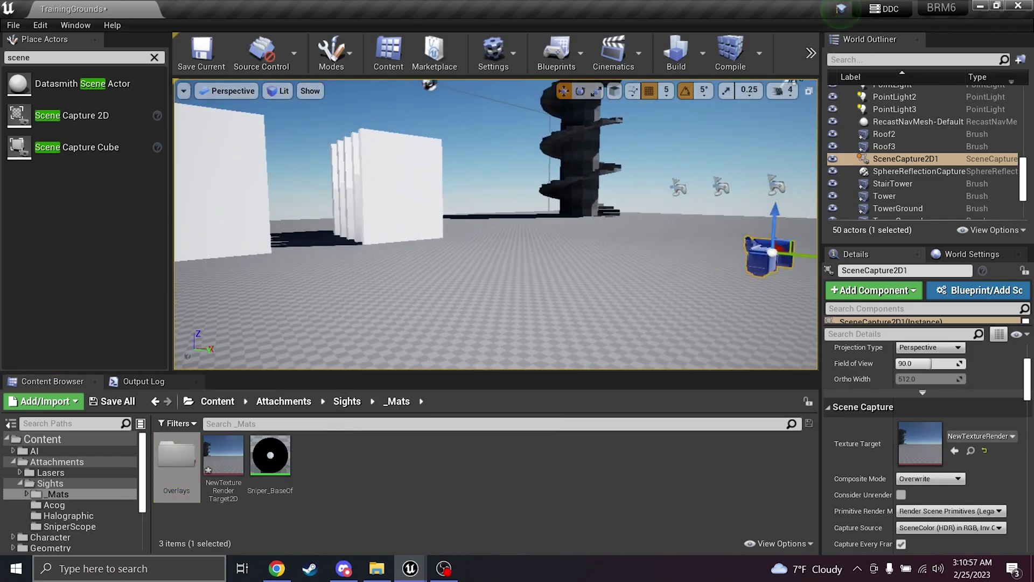
pyautogui.moveTo(224, 458); pyautogui.dragTo(439, 194)
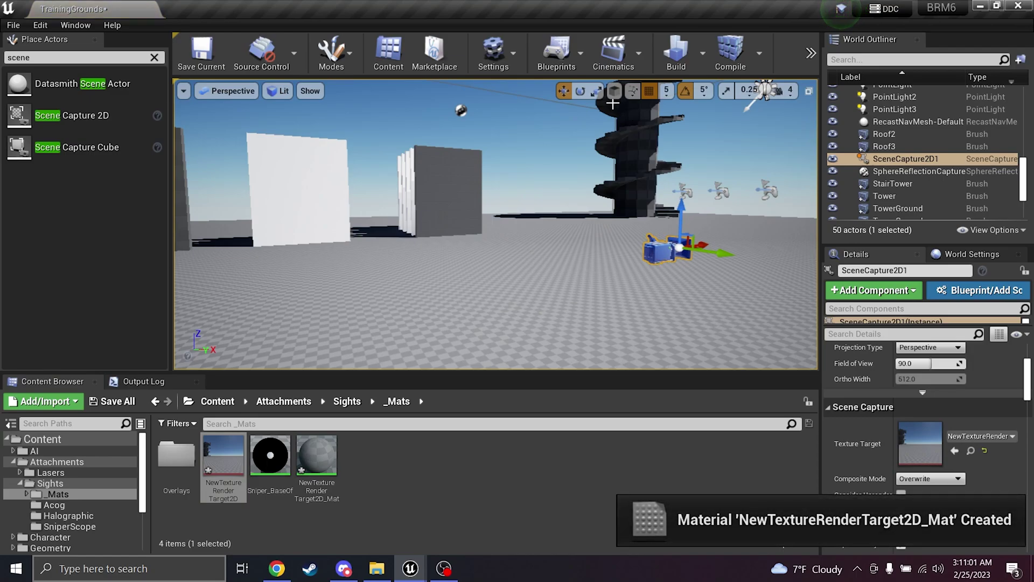
# Step: Try rotating the scene capture actor, and undo the test changes
pyautogui.click(580, 90)
pyautogui.moveTo(679, 263); pyautogui.dragTo(609, 261)
pyautogui.hotkey('ctrl', 'z')
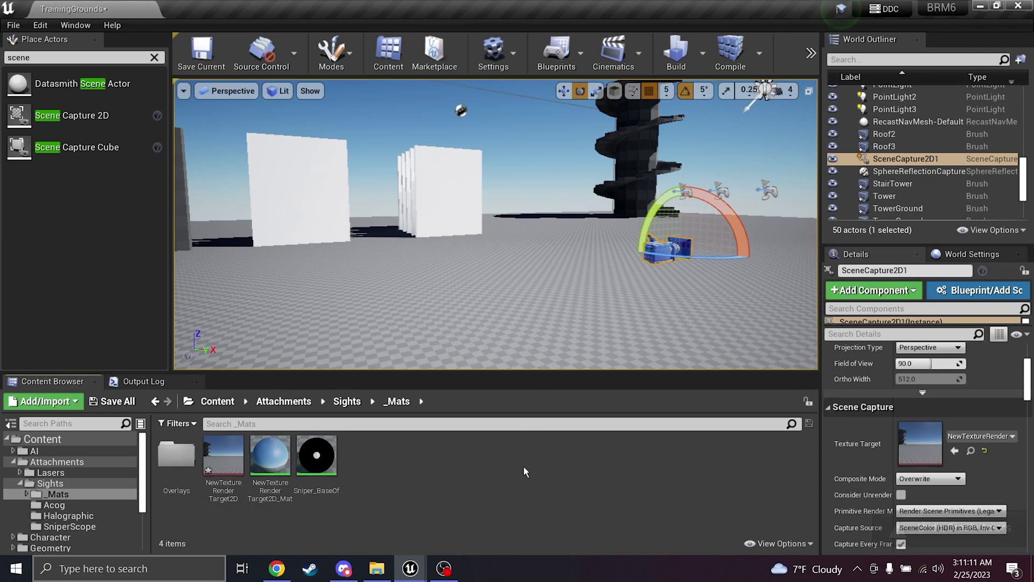
# Step: Force-delete the render target and its generated material, and remove the scene capture actor from the level
pyautogui.keyDown('ctrl'); pyautogui.click(270, 456); pyautogui.keyUp('ctrl')
pyautogui.press('Delete')
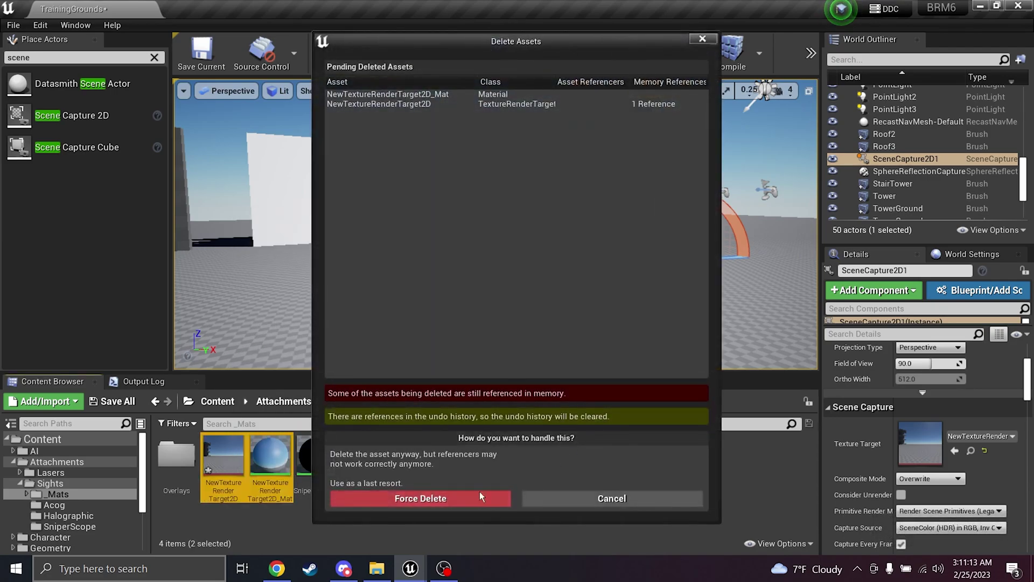
pyautogui.click(480, 491)
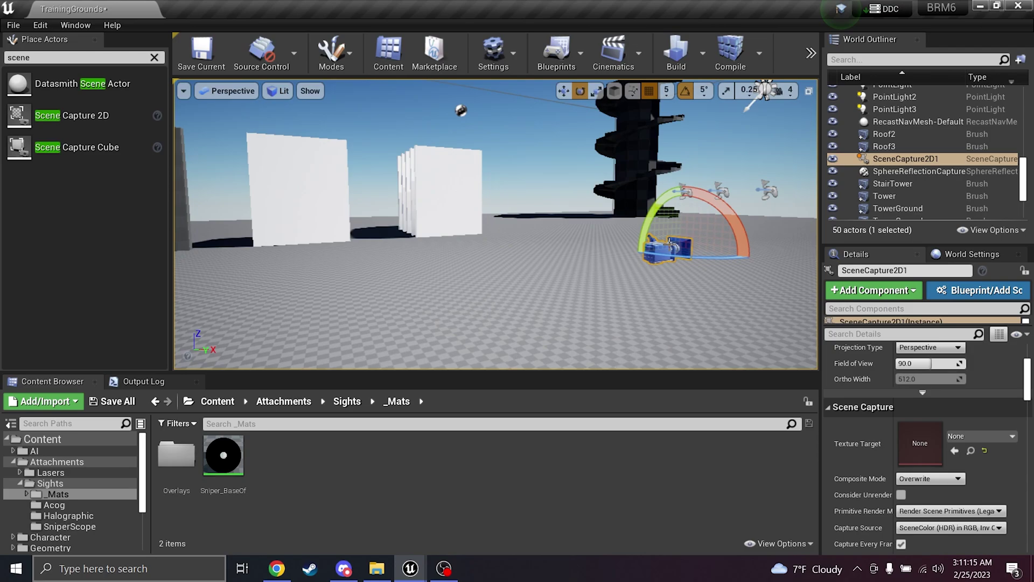
pyautogui.press('Delete')
# Step: Open the AcogReticle texture from the Overlays folder, examine the reticle at different zoom levels, and close it
pyautogui.rightClick(325, 472)
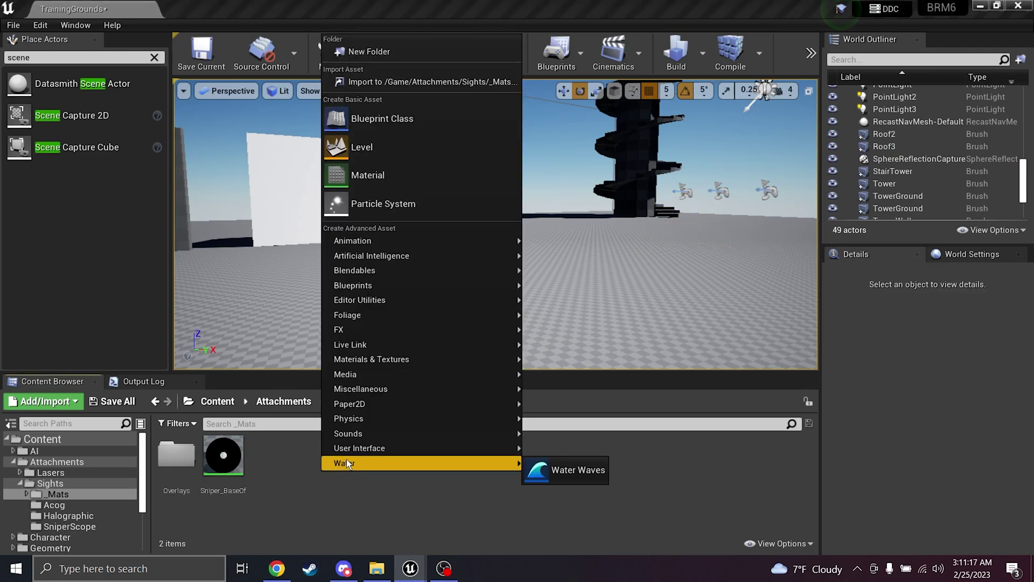
pyautogui.click(234, 483)
pyautogui.doubleClick(188, 468)
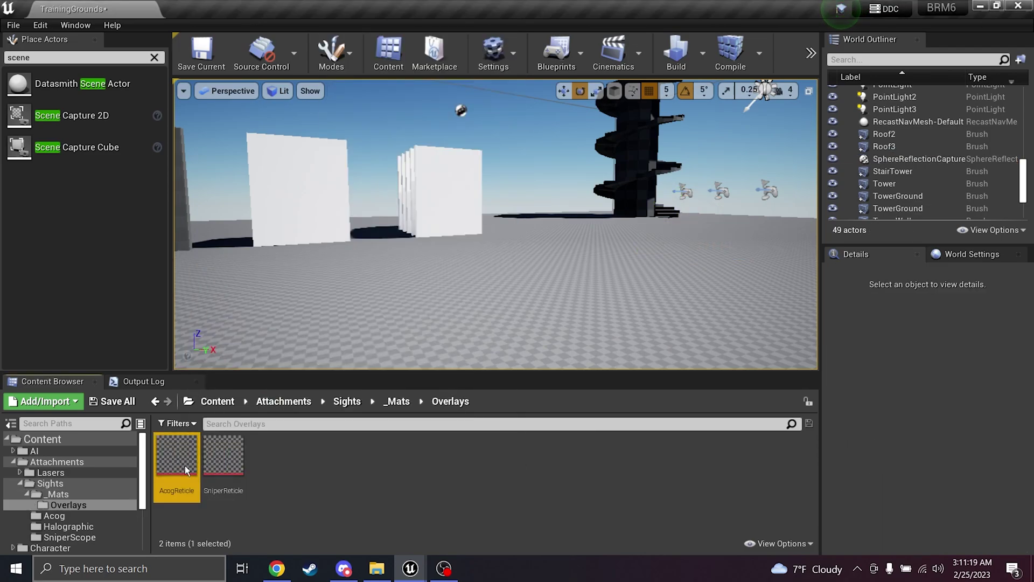
pyautogui.doubleClick(177, 458)
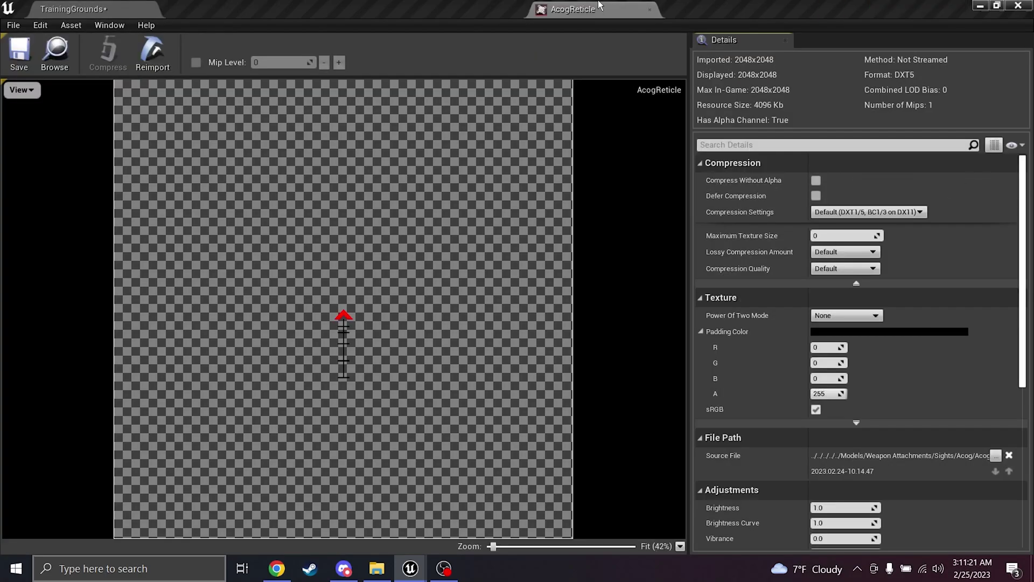
pyautogui.scroll(3, 325, 263)
pyautogui.scroll(-5, 356, 264)
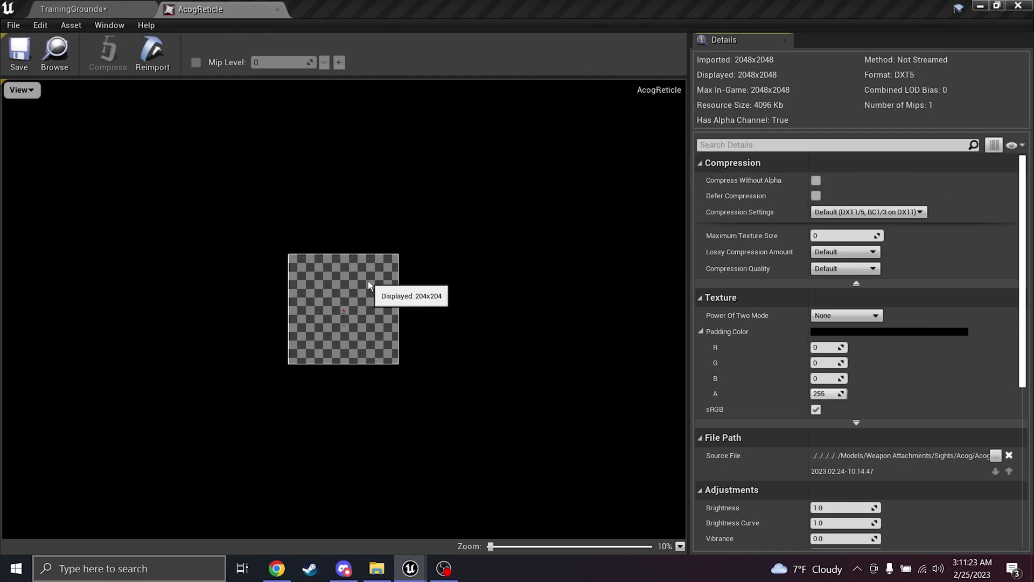
pyautogui.scroll(6, 367, 280)
pyautogui.scroll(-4, 346, 321)
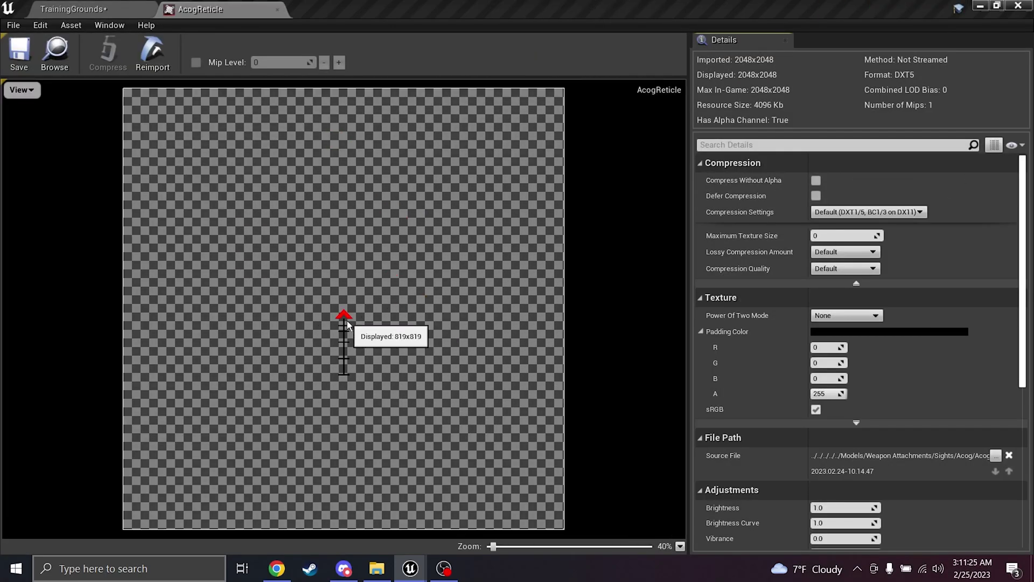
pyautogui.click(278, 10)
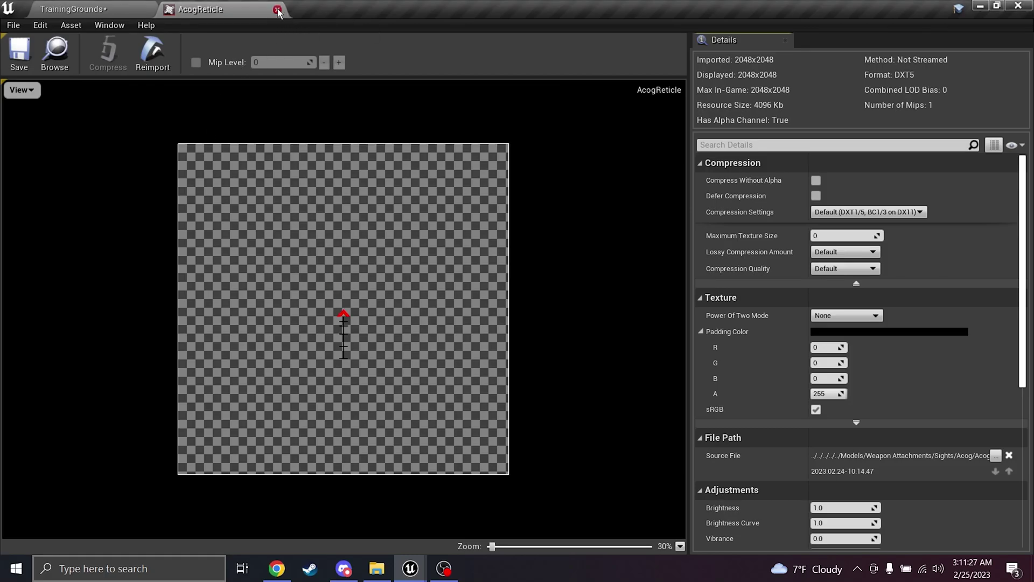
# Step: Create a material named BasicOverlay in the _Mats folder
pyautogui.click(396, 401)
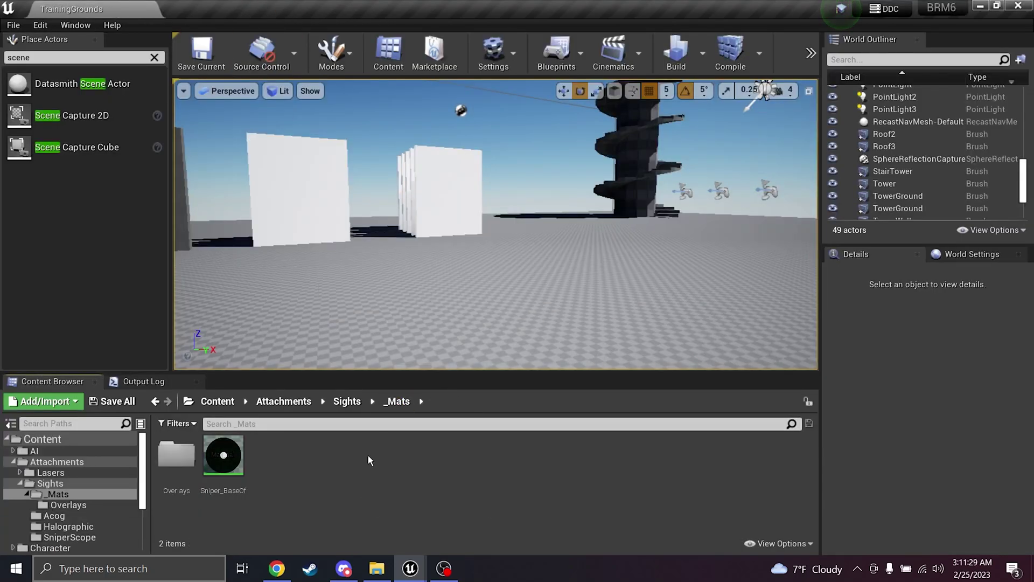
pyautogui.rightClick(367, 454)
pyautogui.moveTo(460, 360)
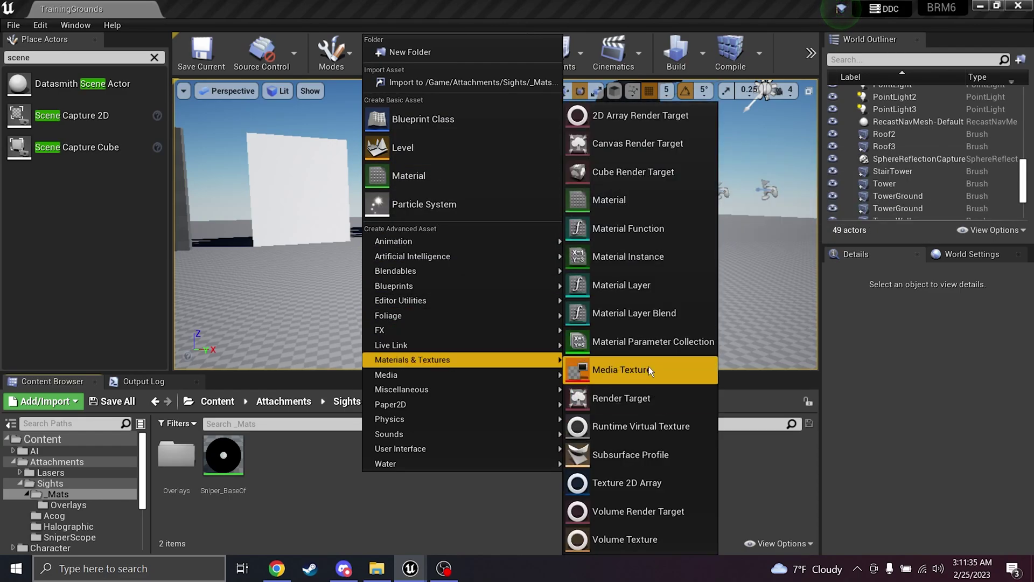
pyautogui.click(633, 202)
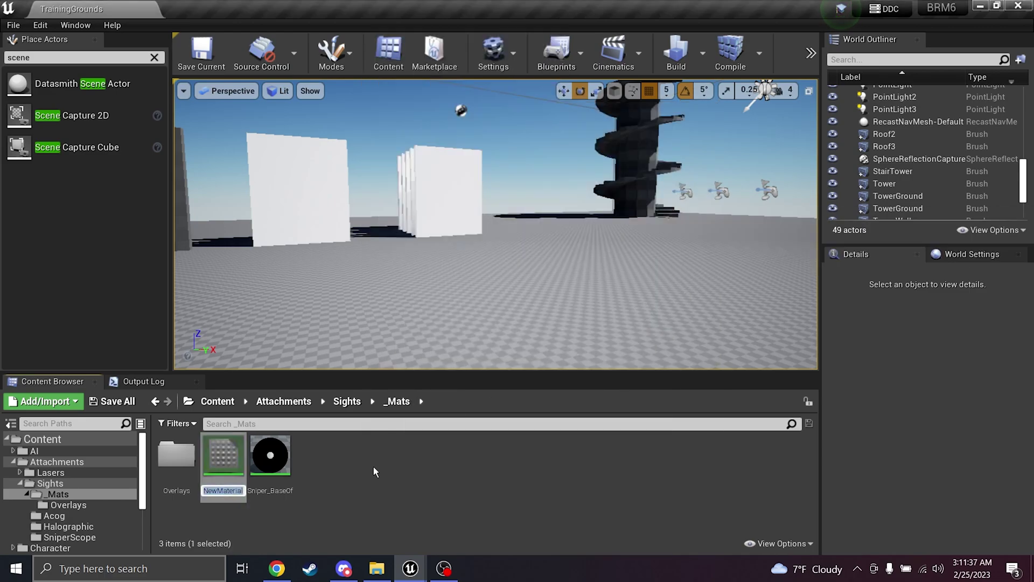
pyautogui.write('Sni')
pyautogui.press('BackSpace')
pyautogui.press('BackSpace')
pyautogui.press('BackSpace')
pyautogui.write('BasicOverlay')
pyautogui.press('Return')
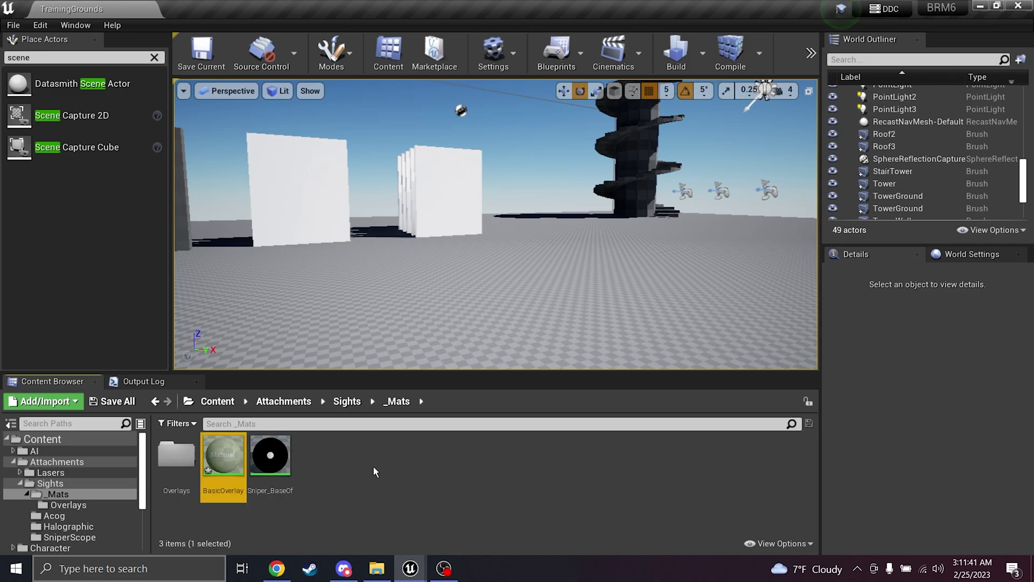
# Step: Open the BasicOverlay material and set its shading model to Unlit
pyautogui.doubleClick(231, 480)
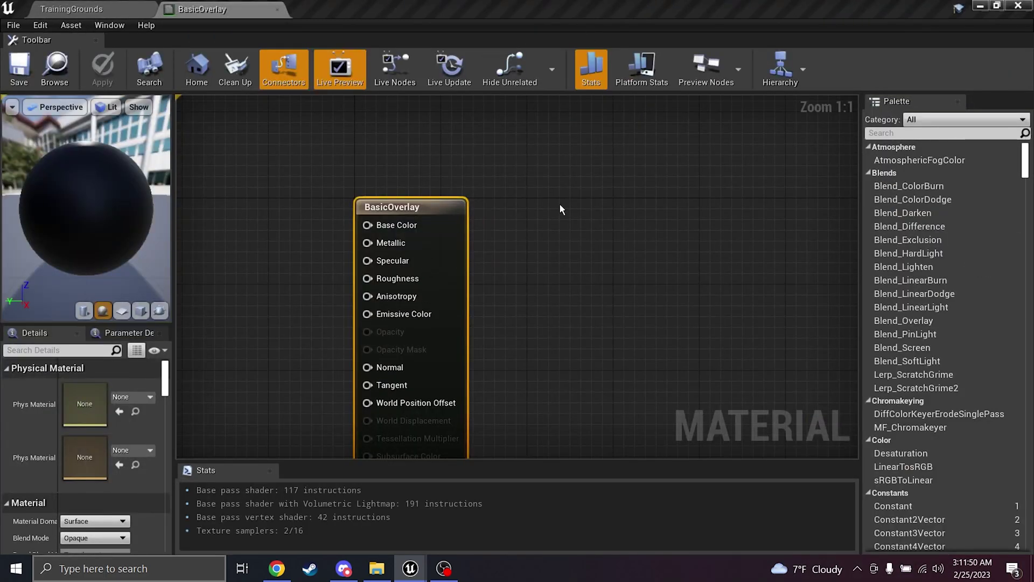
pyautogui.scroll(-2, 99, 462)
pyautogui.click(99, 493)
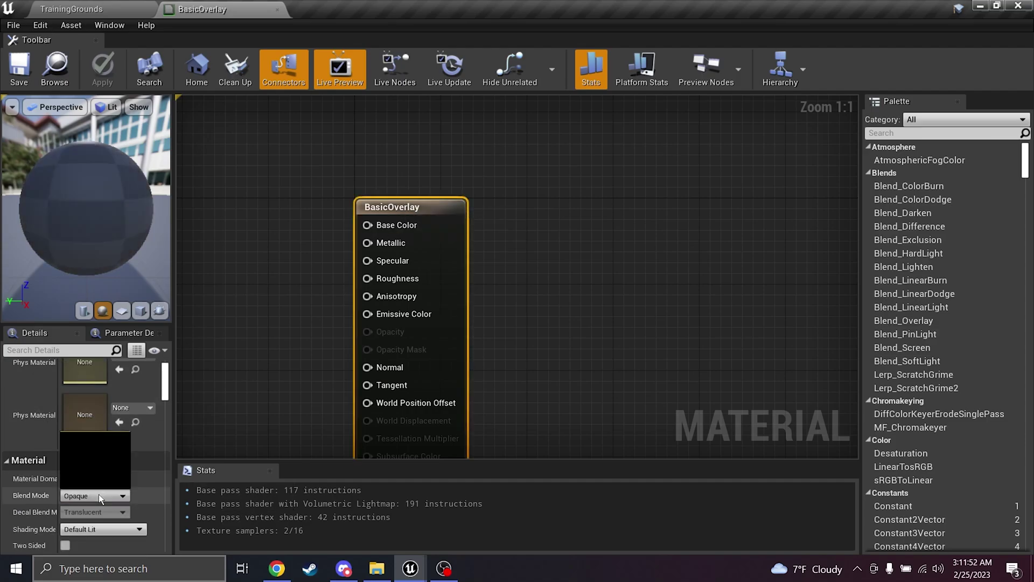
pyautogui.click(102, 497)
pyautogui.click(101, 528)
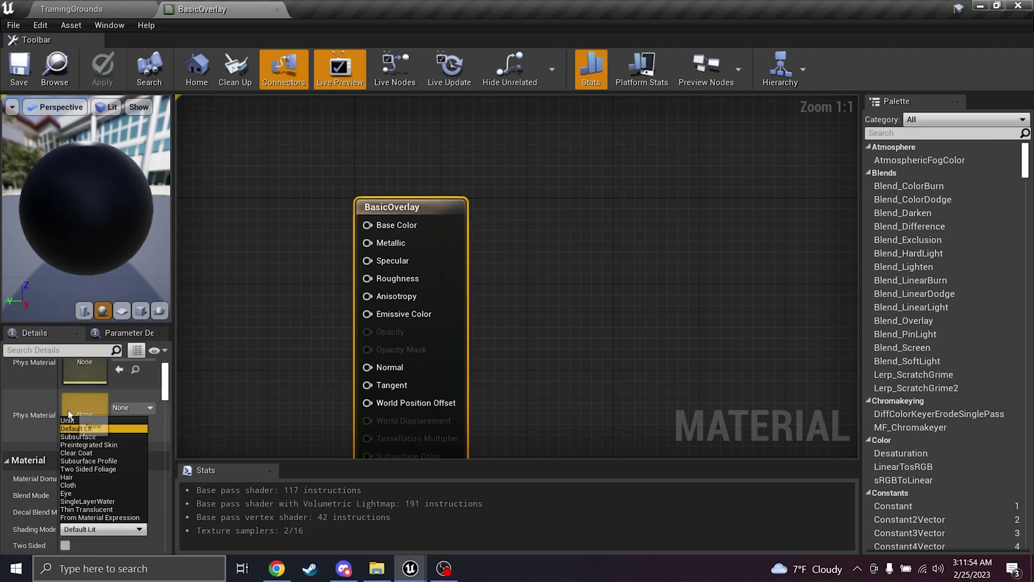
pyautogui.click(86, 421)
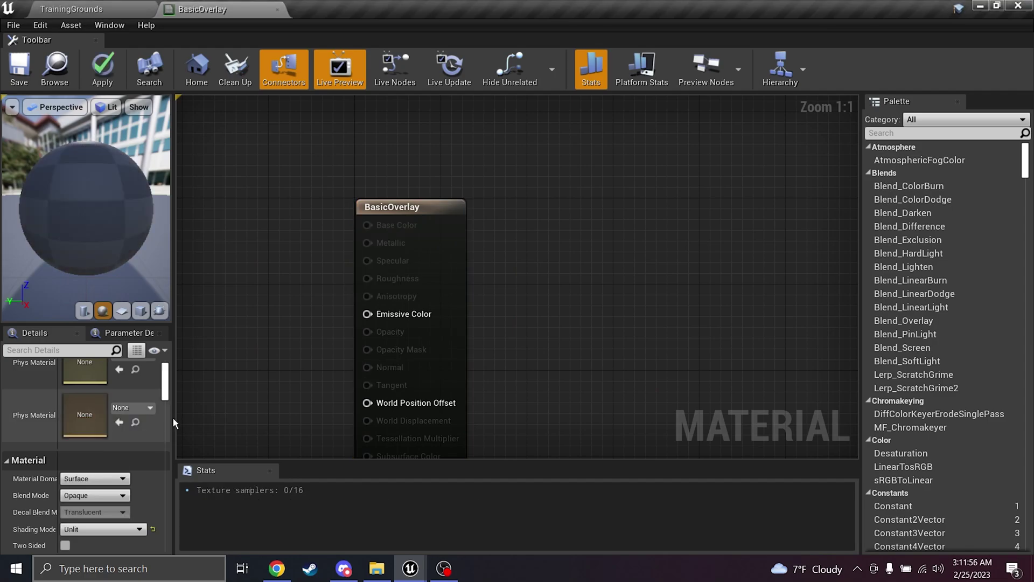
# Step: Switch the material preview mesh to a flat plane
pyautogui.moveTo(183, 415); pyautogui.dragTo(654, 240, button='right')
pyautogui.scroll(-3, 636, 269)
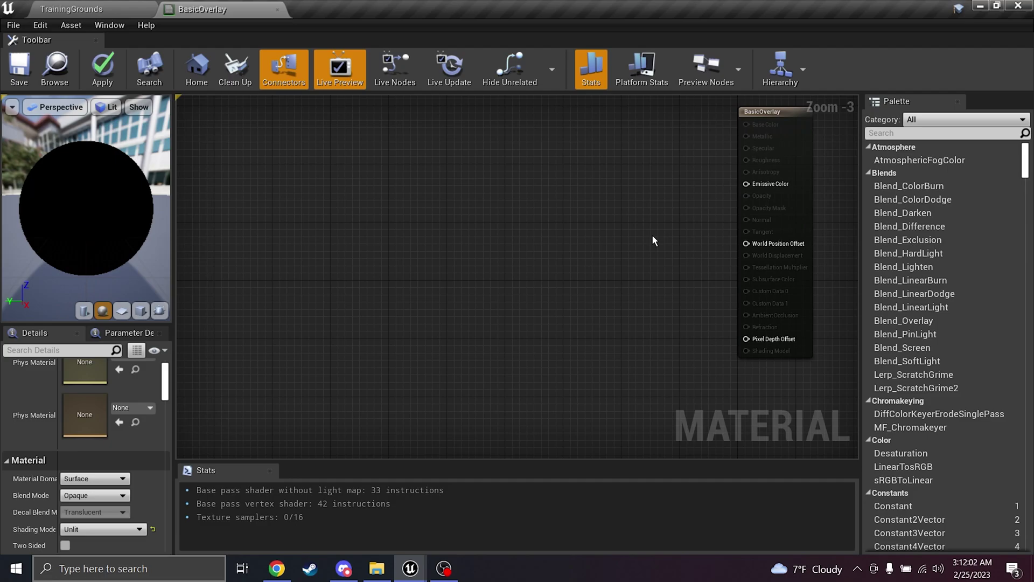
pyautogui.click(122, 311)
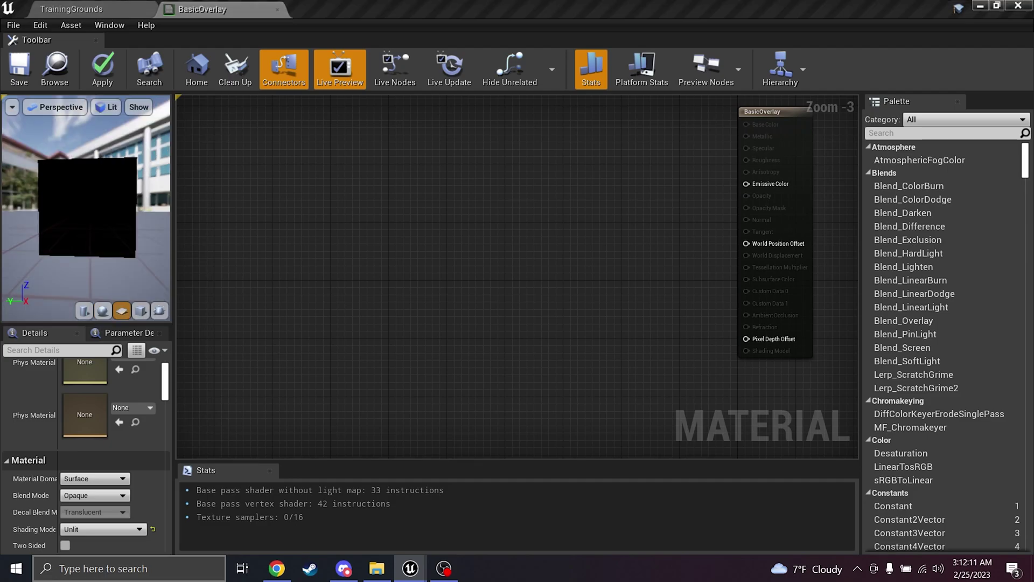
# Step: Add a Texture Sample node to the graph and place it in the free space before the BasicOverlay node
pyautogui.rightClick(532, 243)
pyautogui.write('te')
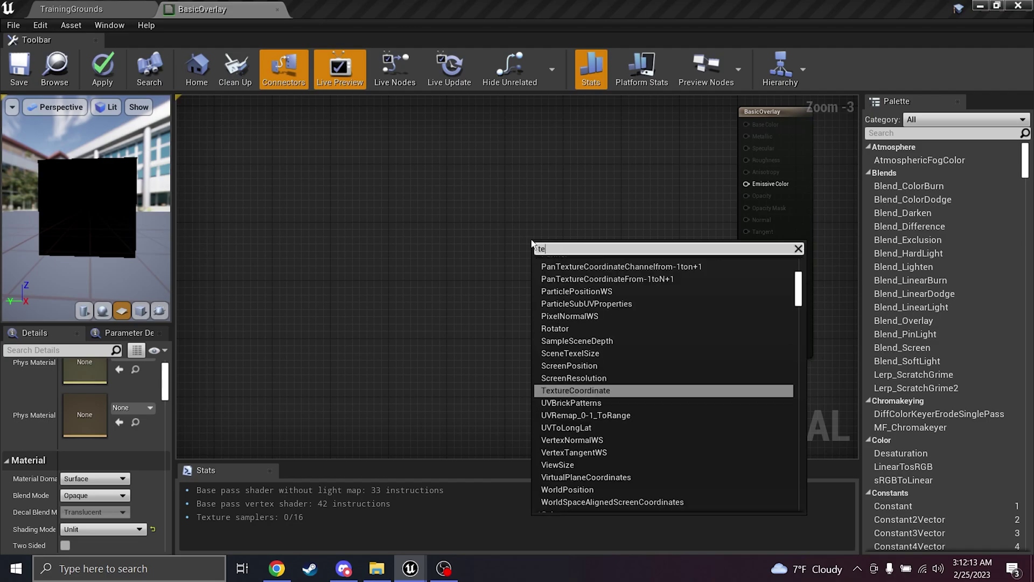
pyautogui.write('xture sample')
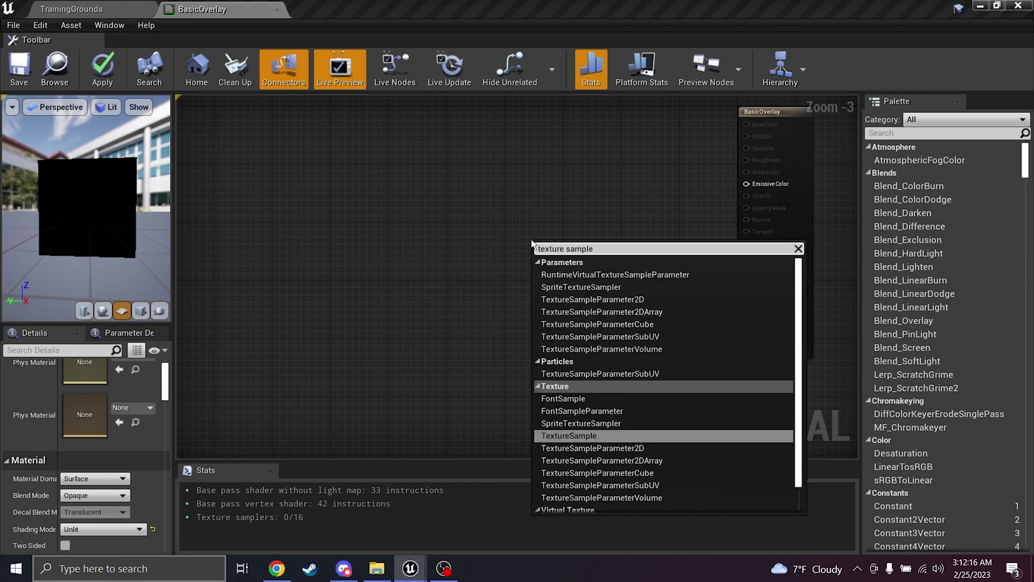
pyautogui.press('Return')
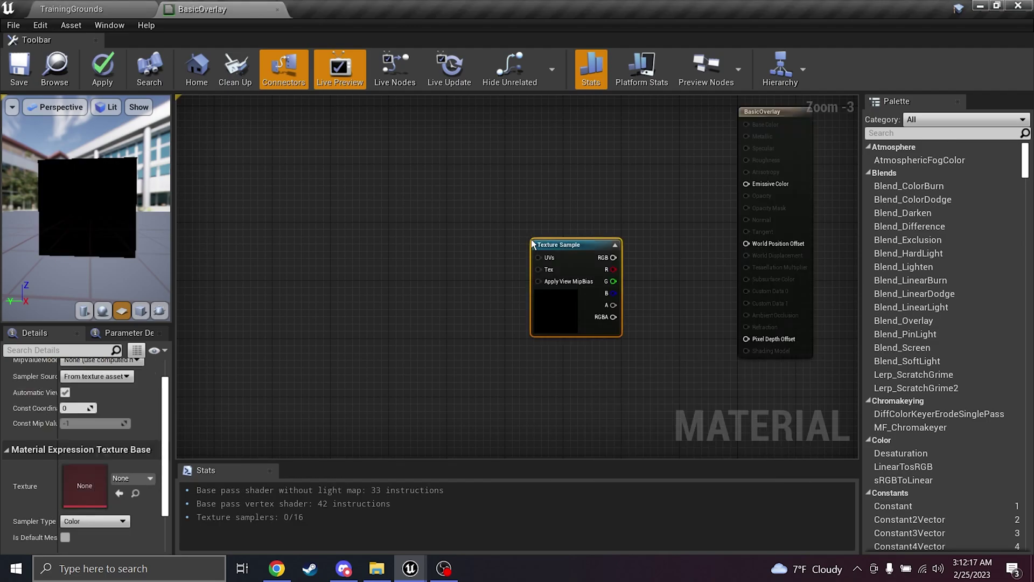
pyautogui.click(563, 234)
pyautogui.moveTo(569, 245); pyautogui.dragTo(478, 149)
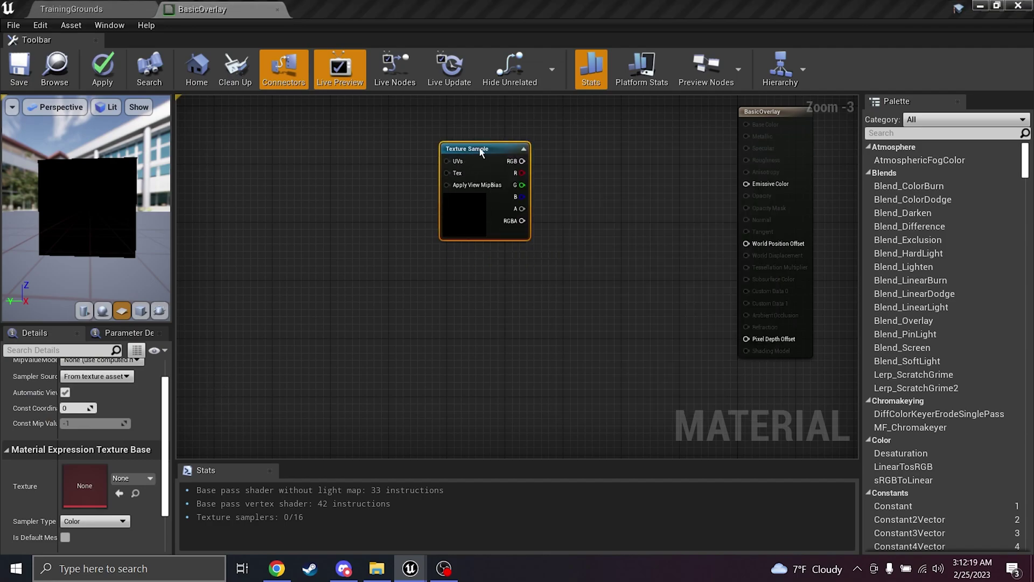
# Step: Convert the Texture Sample node to a parameter named RenderTarget
pyautogui.rightClick(480, 150)
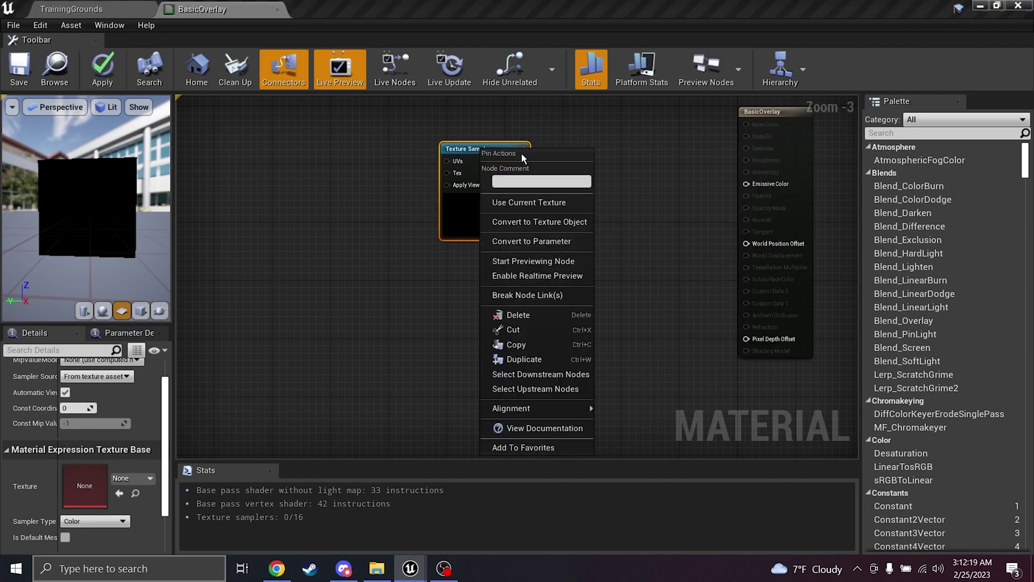
pyautogui.click(568, 243)
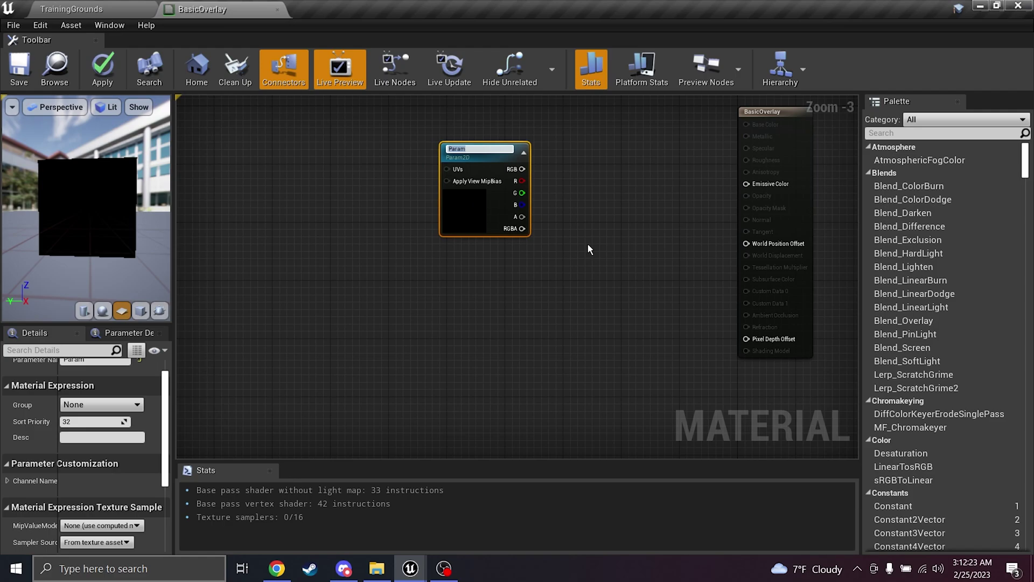
pyautogui.write('RenderTarget')
pyautogui.press('Return')
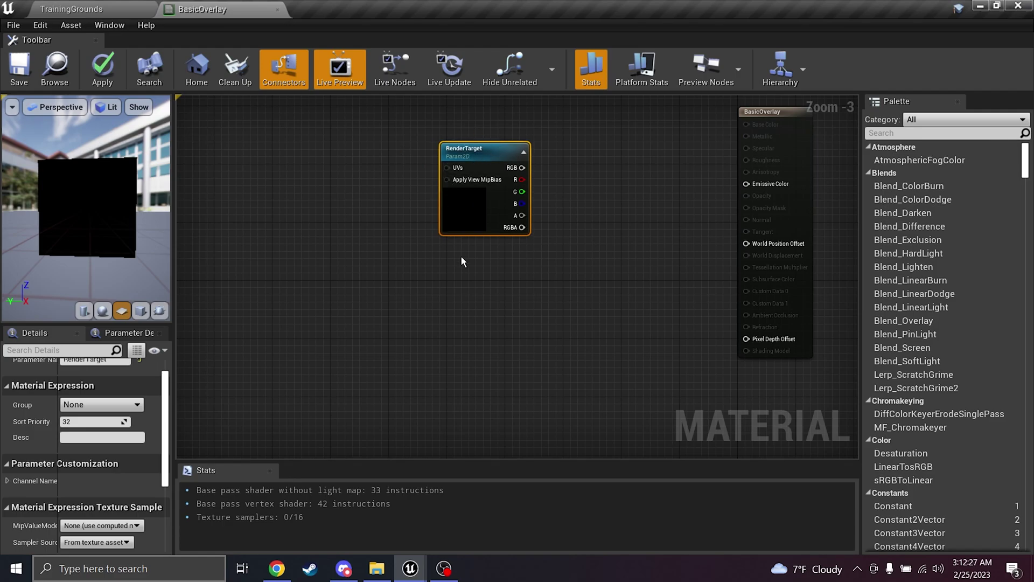
pyautogui.doubleClick(465, 149)
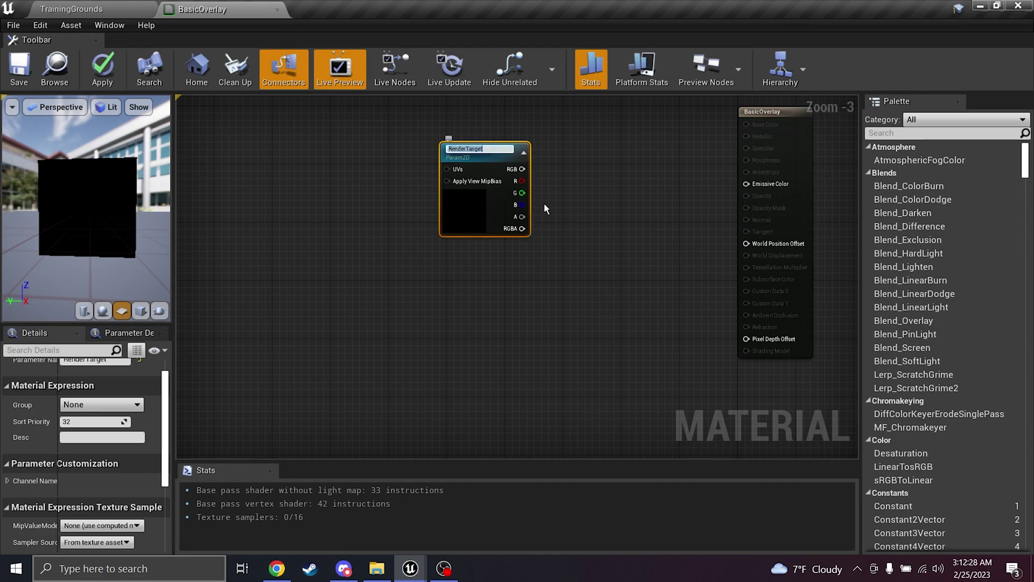
pyautogui.click(532, 270)
# Step: Duplicate the RenderTarget parameter, rename the copy Overlay and place it directly below the original
pyautogui.click(492, 192)
pyautogui.hotkey('ctrl', 'c')
pyautogui.hotkey('ctrl', 'v')
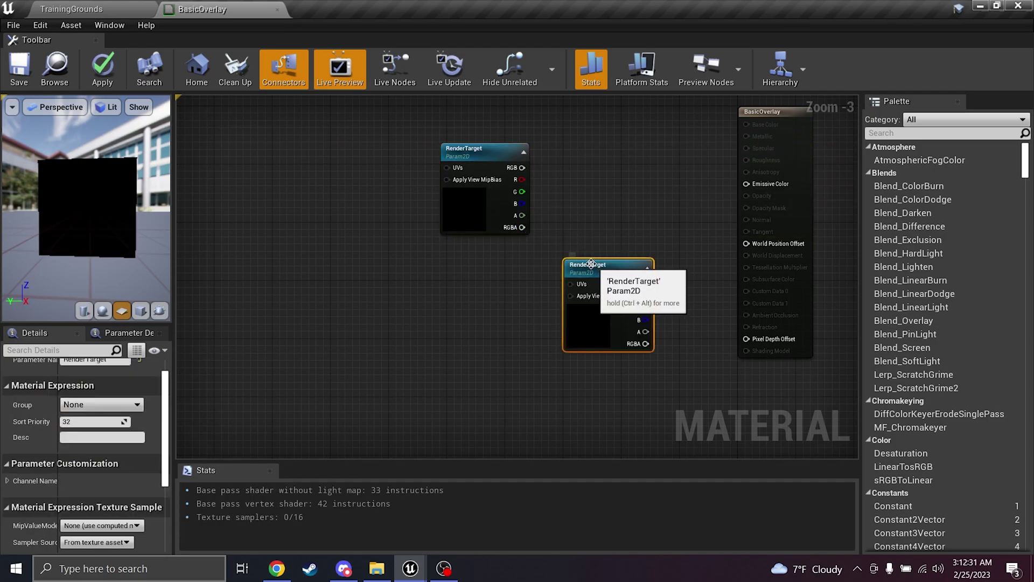
pyautogui.doubleClick(591, 264)
pyautogui.scroll(2, 81, 395)
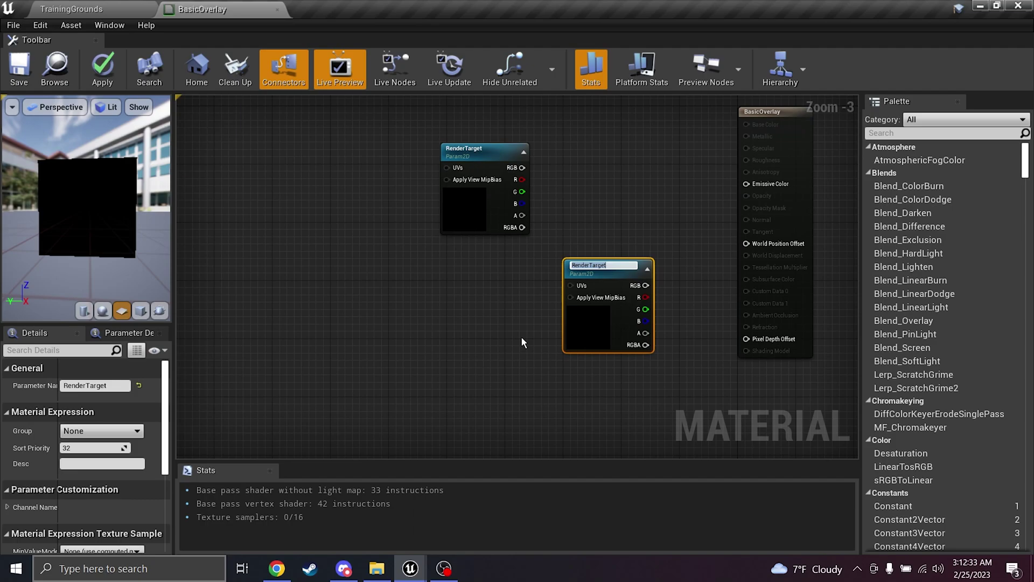
pyautogui.write('Overlay')
pyautogui.press('Return')
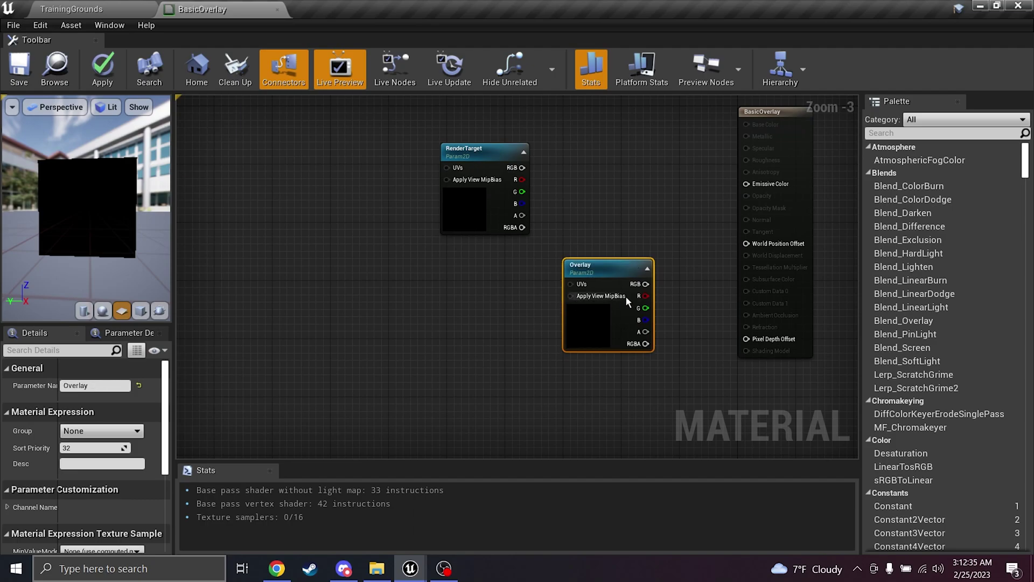
pyautogui.moveTo(628, 301); pyautogui.dragTo(505, 295)
pyautogui.click(552, 232)
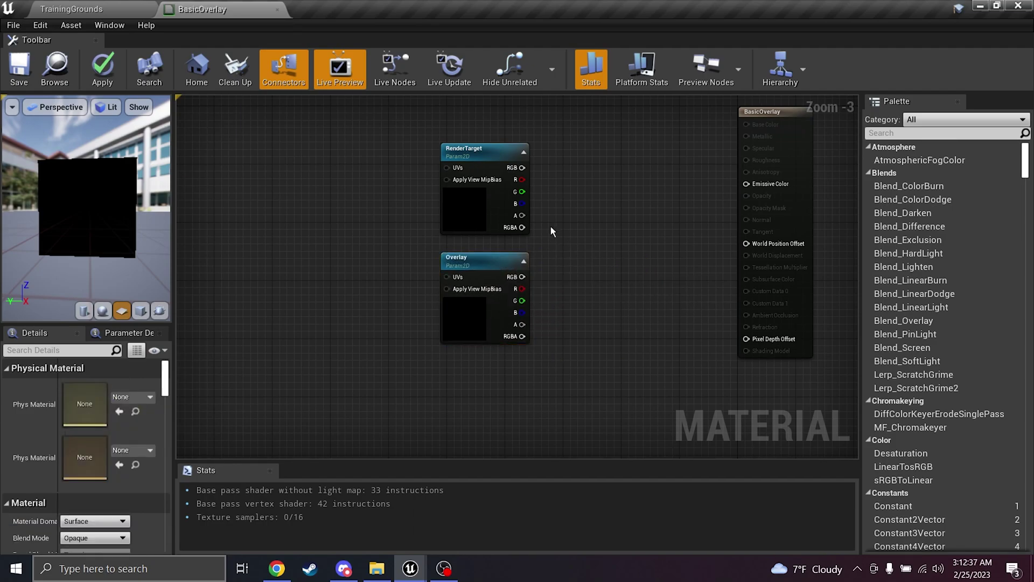
# Step: Assign an existing placeholder texture asset to the RenderTarget parameter
pyautogui.click(461, 219)
pyautogui.scroll(-5, 23, 476)
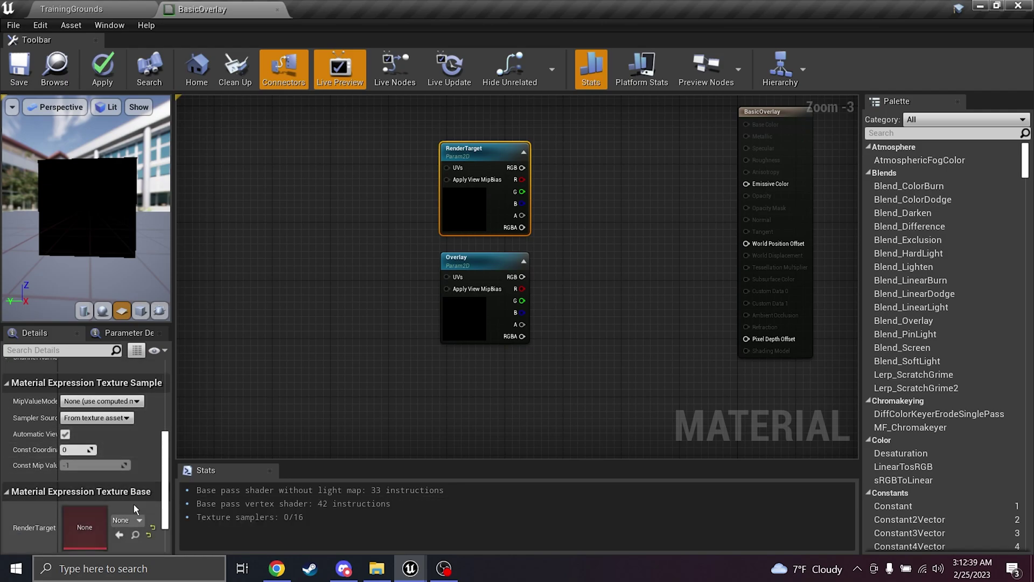
pyautogui.click(127, 521)
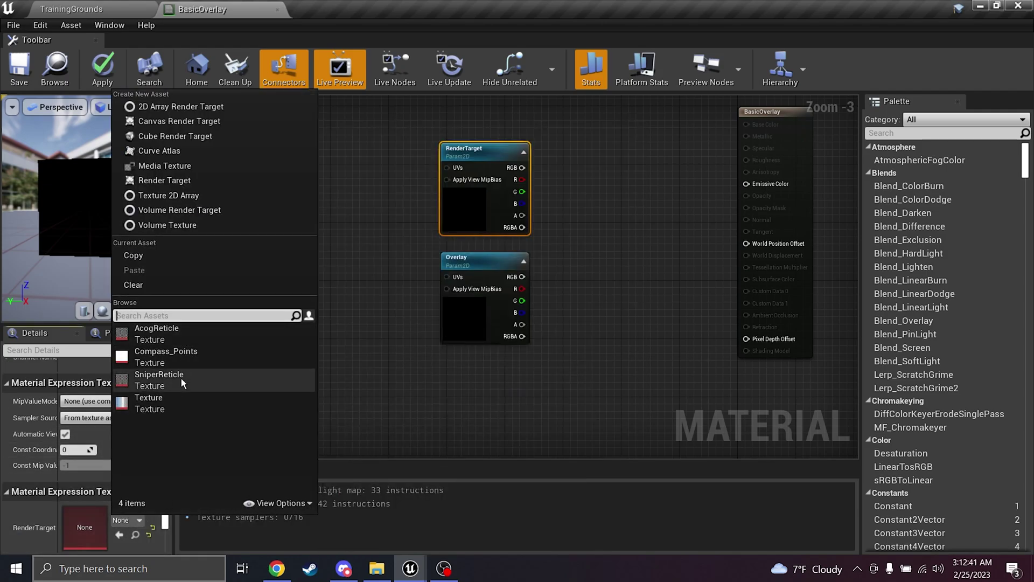
pyautogui.click(185, 357)
# Step: Assign the AcogReticle texture to the Overlay parameter and save the material
pyautogui.click(458, 319)
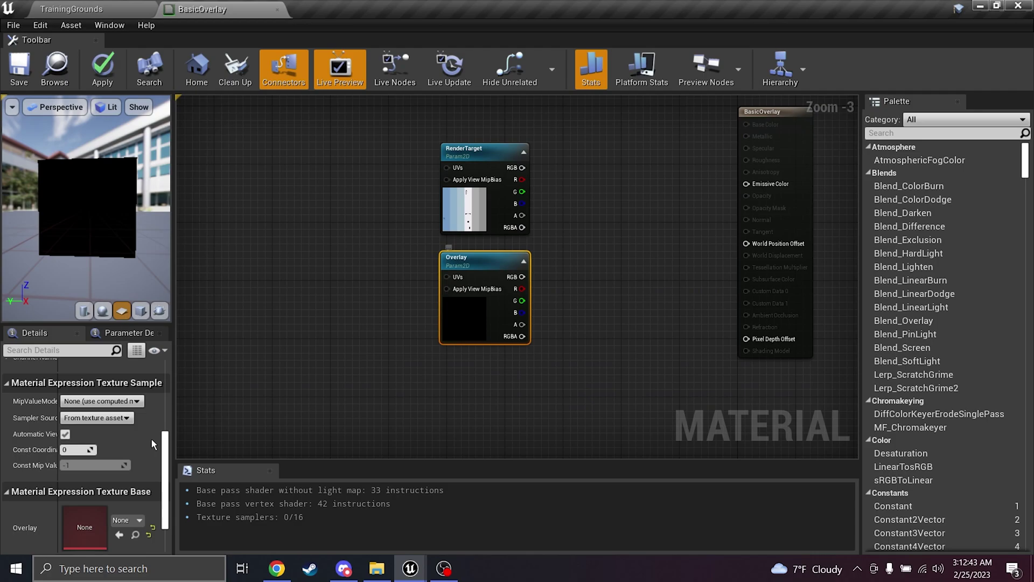
pyautogui.click(127, 523)
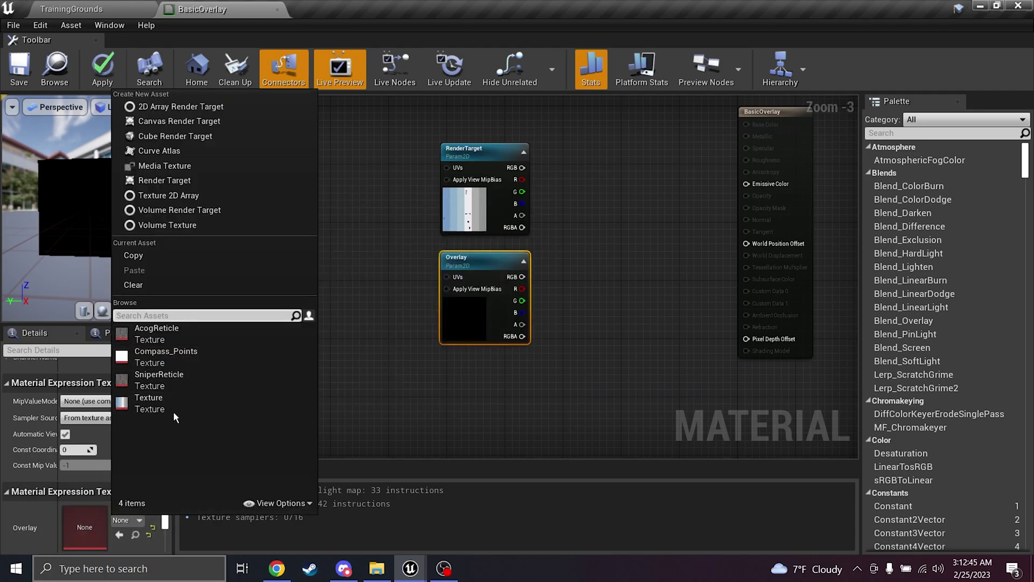
pyautogui.click(171, 337)
pyautogui.moveTo(355, 300); pyautogui.dragTo(358, 343, button='right')
pyautogui.click(361, 351)
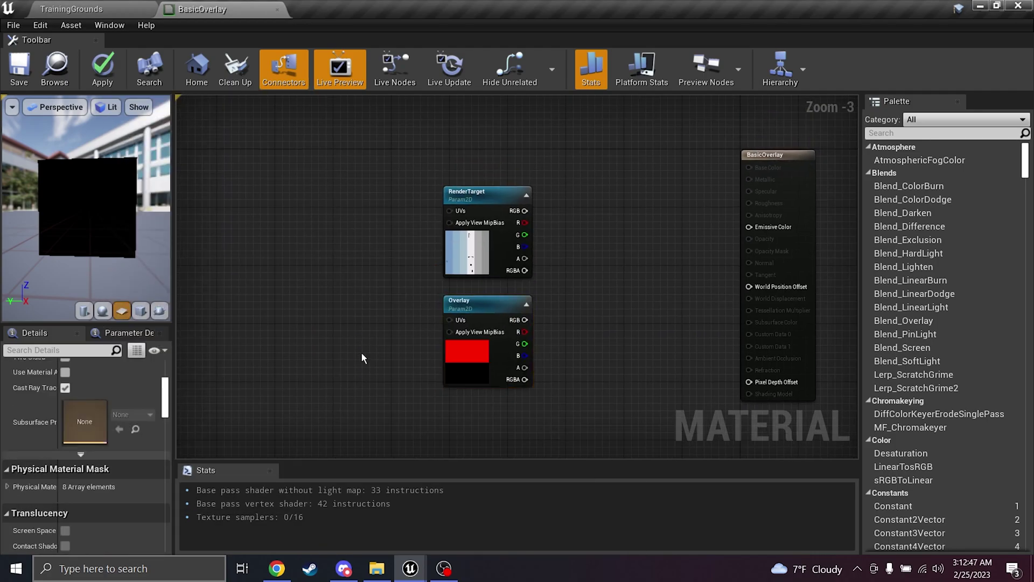
pyautogui.hotkey('ctrl', 's')
# Step: Add a BumpOffset node in the free space well before the RenderTarget parameter
pyautogui.moveTo(614, 338); pyautogui.dragTo(577, 261, button='right')
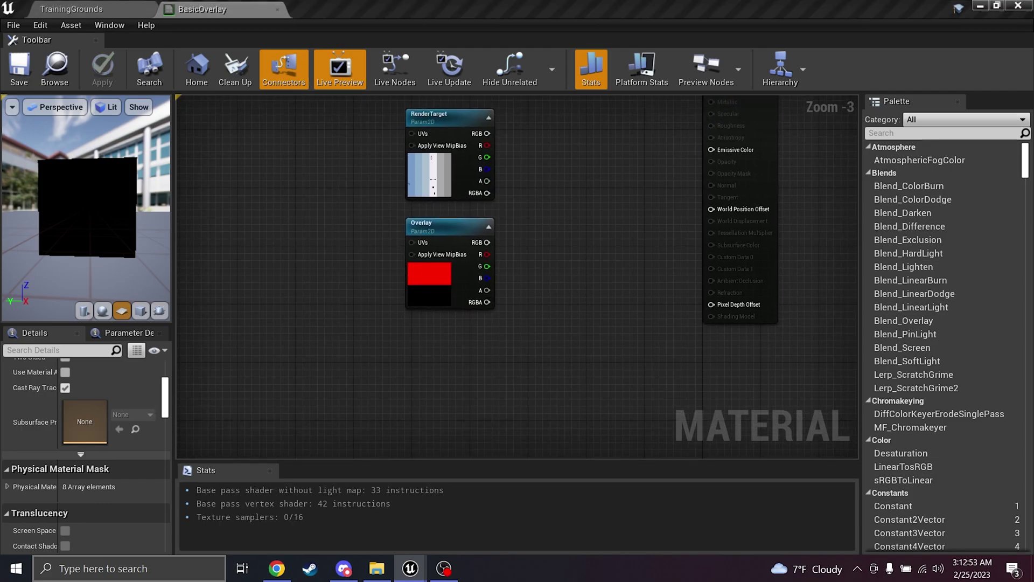
pyautogui.moveTo(337, 245); pyautogui.dragTo(538, 250, button='right')
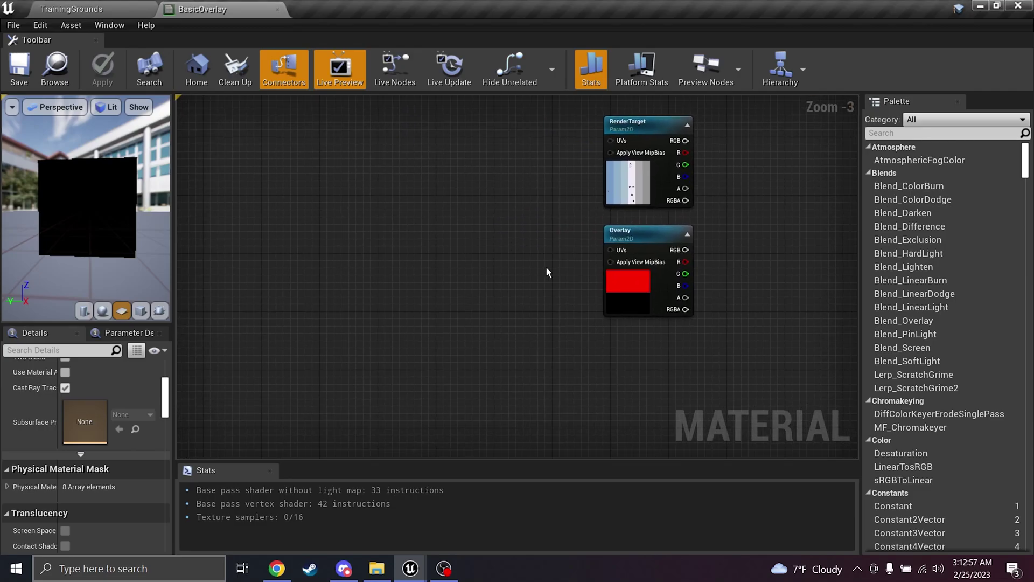
pyautogui.rightClick(454, 203)
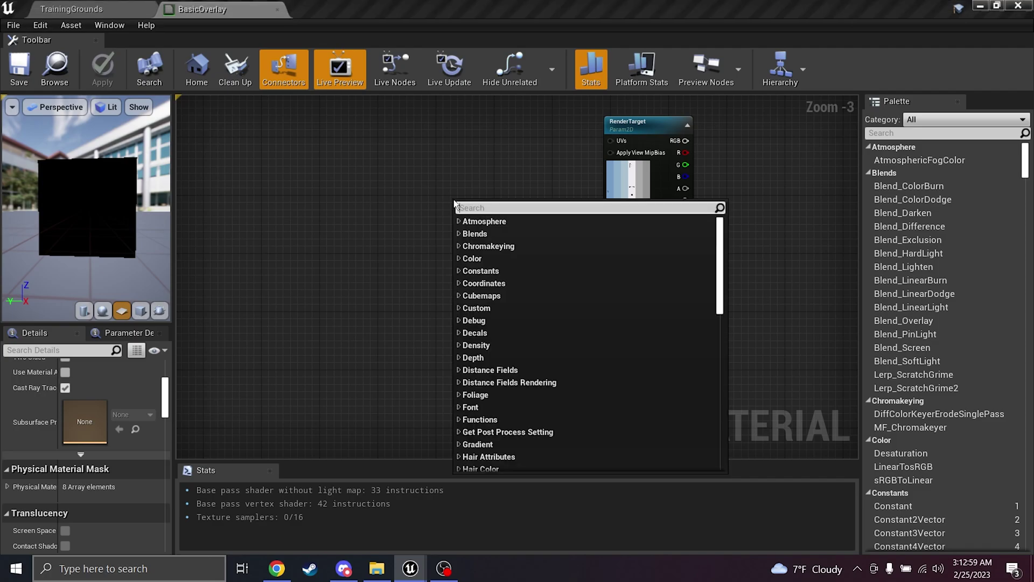
pyautogui.write('bump')
pyautogui.press('Return')
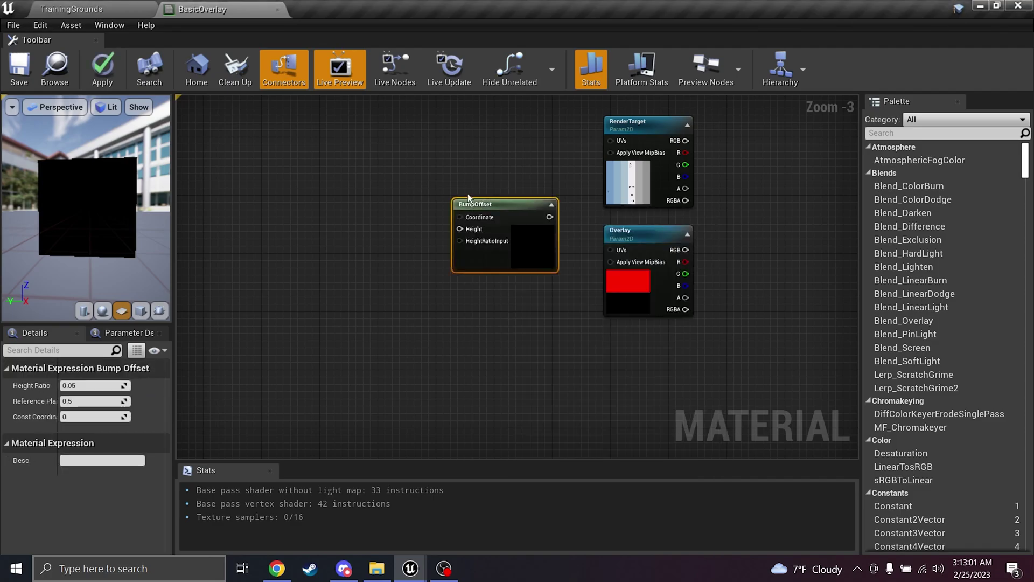
pyautogui.moveTo(491, 209); pyautogui.dragTo(361, 144)
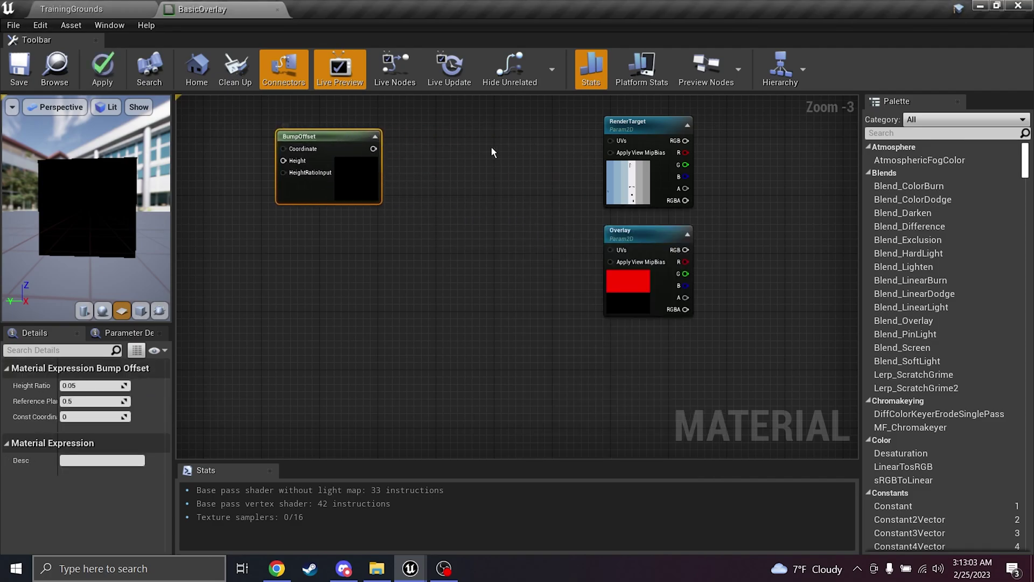
# Step: Add a ScaleUVsByCenter node and wire the BumpOffset output through its UVs into the RenderTarget UVs, keeping the nodes aligned
pyautogui.rightClick(490, 146)
pyautogui.write('scaleuvs')
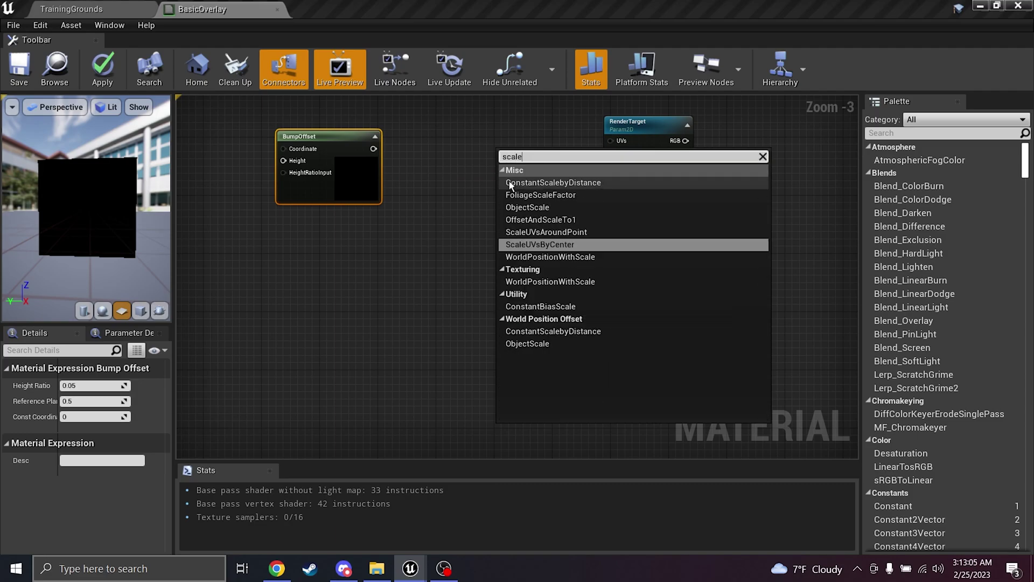
pyautogui.press('Return')
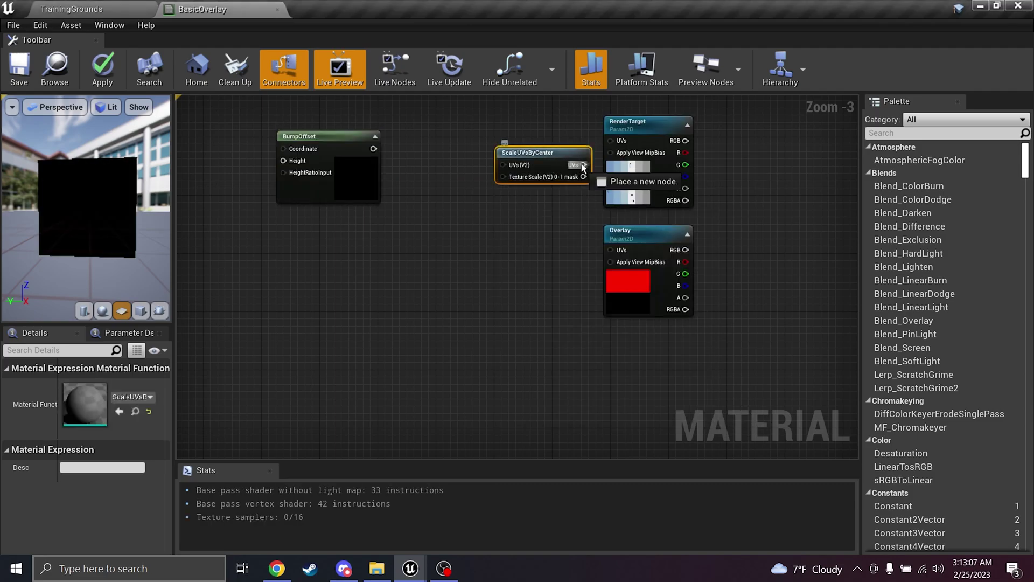
pyautogui.moveTo(622, 143); pyautogui.dragTo(620, 142)
pyautogui.scroll(2, 611, 296)
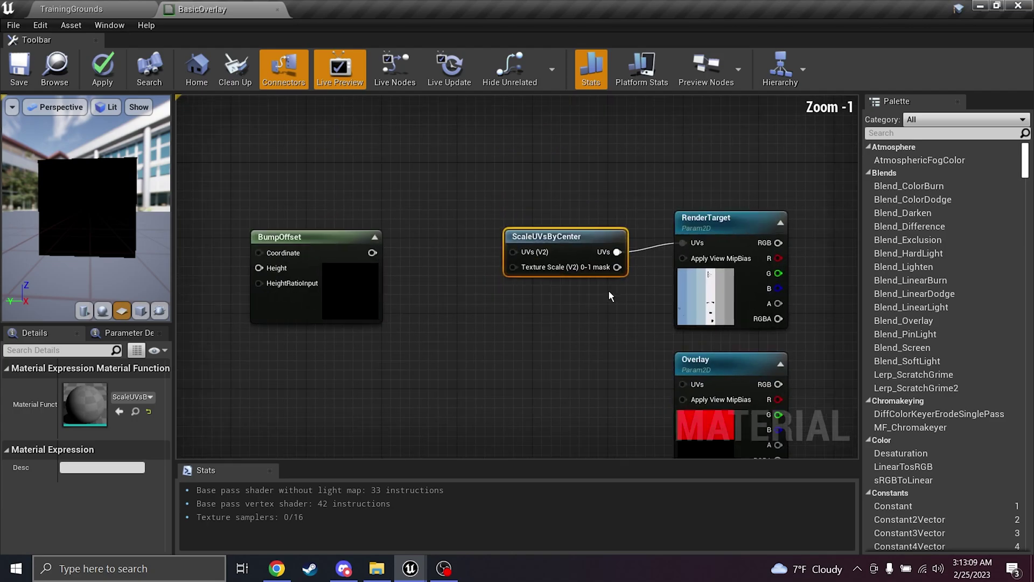
pyautogui.moveTo(577, 241); pyautogui.dragTo(577, 231)
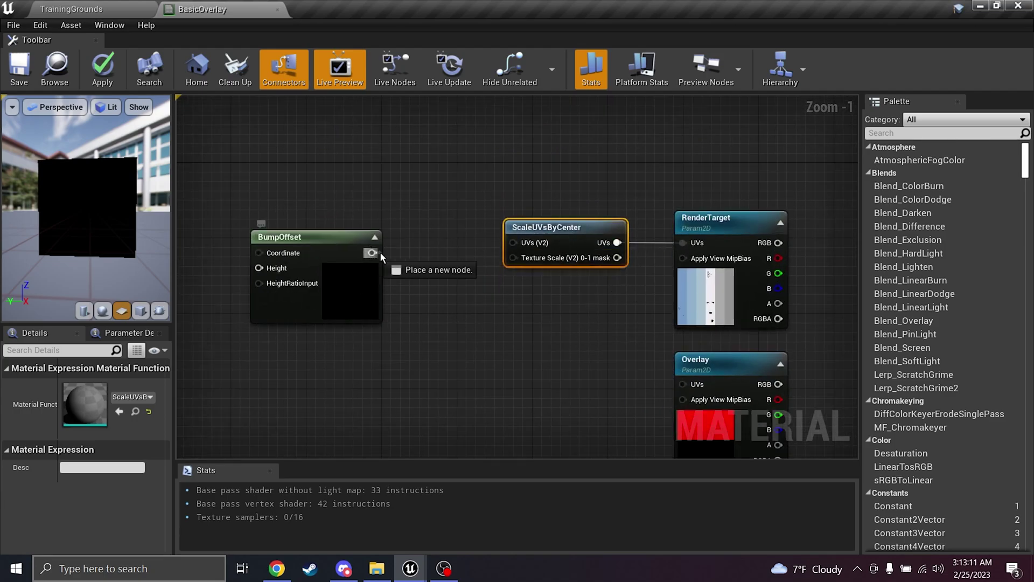
pyautogui.moveTo(314, 242); pyautogui.dragTo(380, 232)
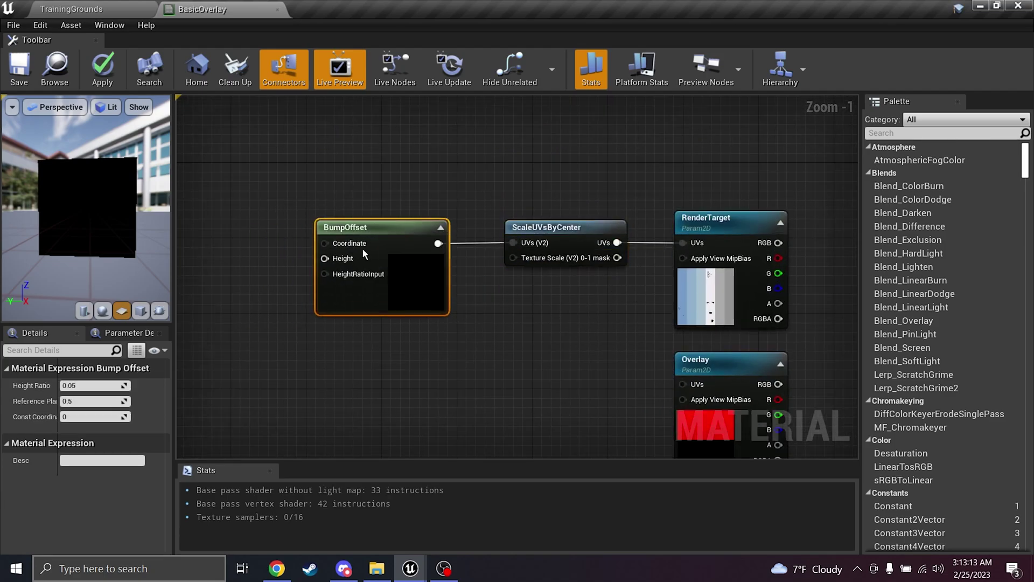
pyautogui.click(505, 367)
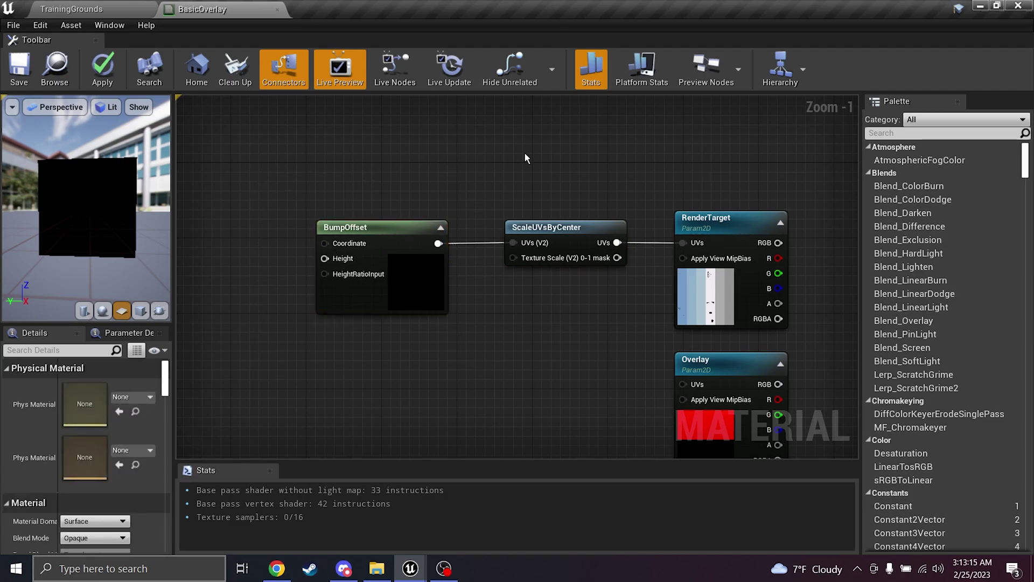
# Step: Connect the RenderTarget RGB output to the material's Emissive Color input
pyautogui.moveTo(628, 275); pyautogui.dragTo(631, 279)
pyautogui.click(631, 279)
pyautogui.moveTo(689, 295); pyautogui.dragTo(410, 247, button='right')
pyautogui.scroll(-2, 482, 215)
pyautogui.moveTo(496, 193); pyautogui.dragTo(719, 209)
pyautogui.scroll(1, 303, 239)
# Step: Add a Constant node before BumpOffset and connect it to the Height input
pyautogui.moveTo(303, 239); pyautogui.dragTo(540, 265, button='right')
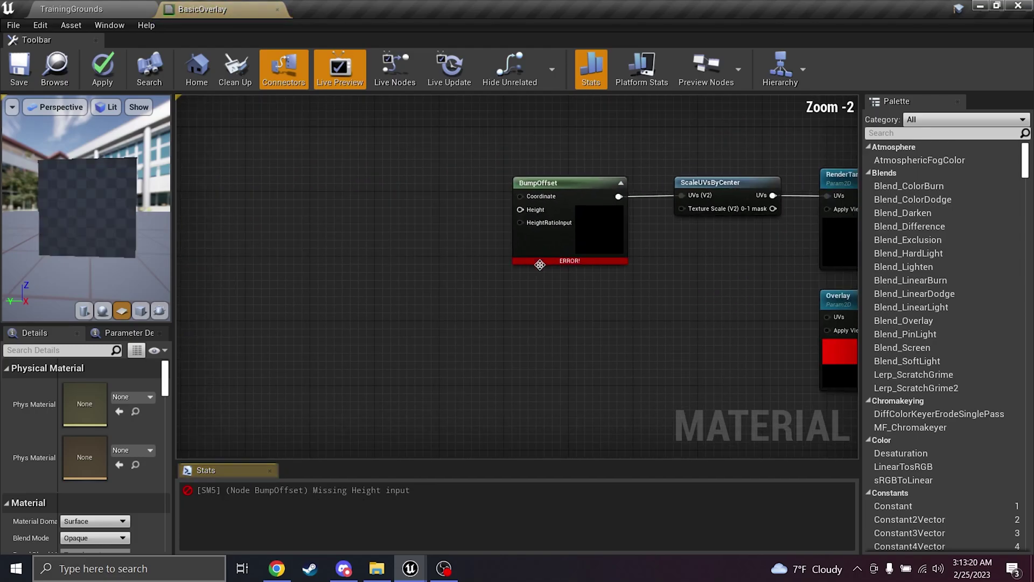
pyautogui.click(431, 233)
pyautogui.moveTo(525, 213); pyautogui.dragTo(523, 210)
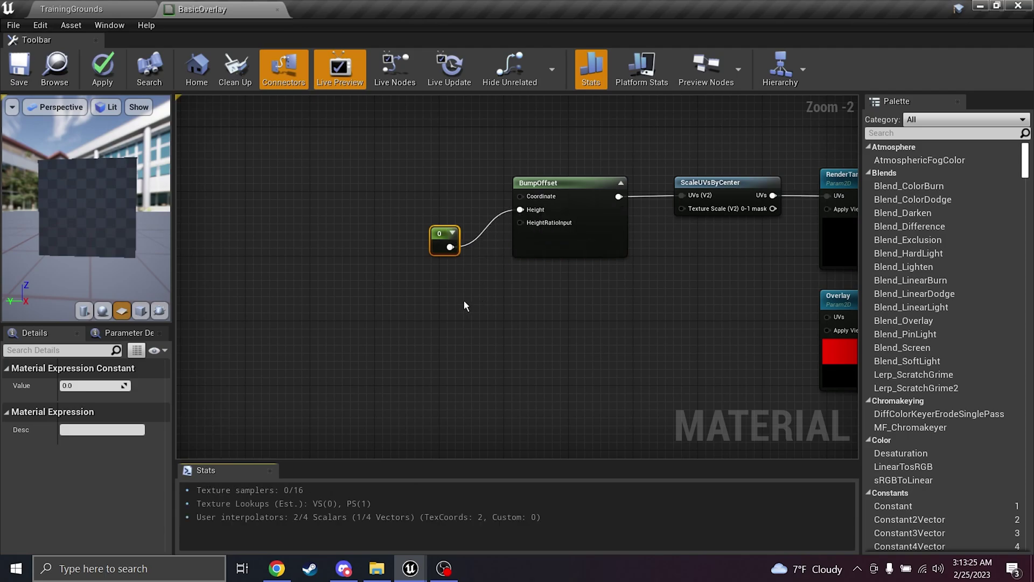
# Step: Add another Constant node below the one feeding the BumpOffset Height
pyautogui.rightClick(464, 299)
pyautogui.write('constant')
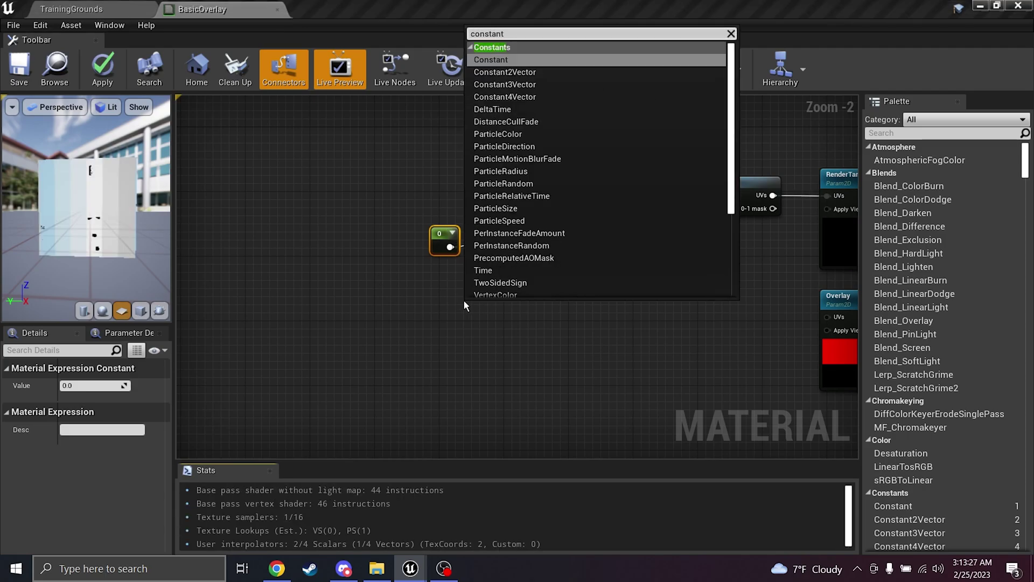
pyautogui.write(' val')
pyautogui.press('BackSpace')
pyautogui.press('BackSpace')
pyautogui.press('BackSpace')
pyautogui.click(492, 60)
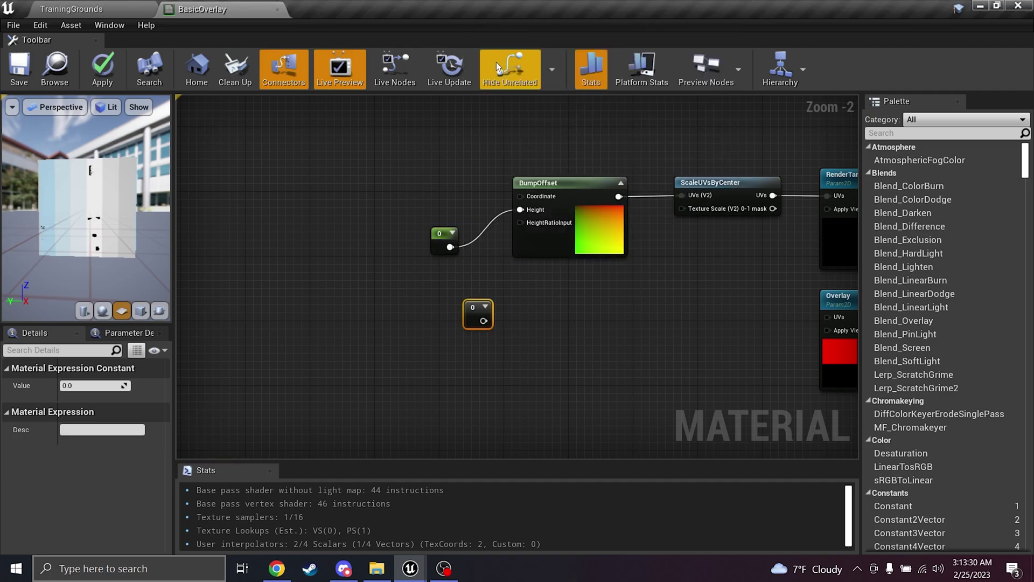
# Step: Set the constant feeding the BumpOffset Height to -800
pyautogui.click(445, 247)
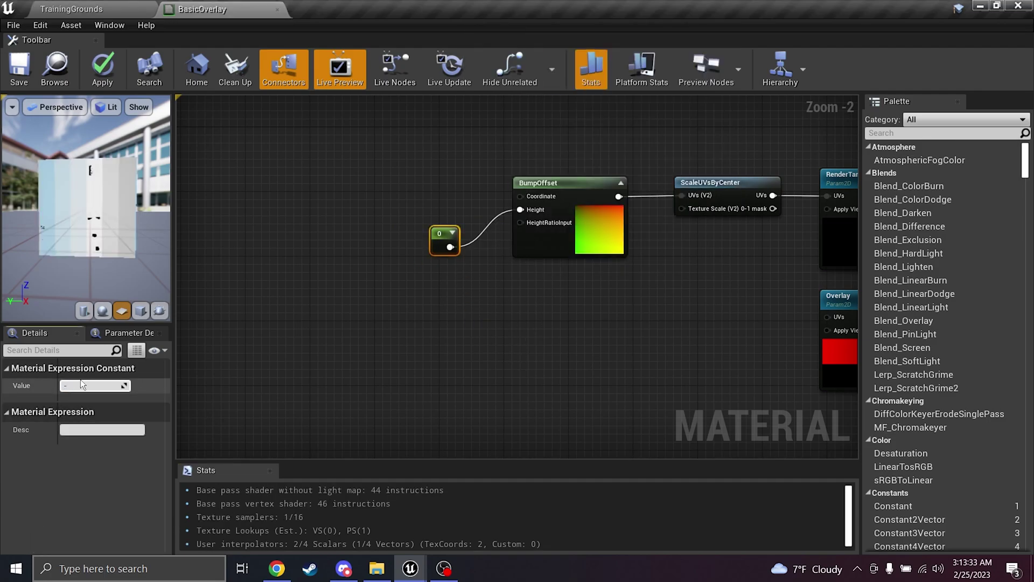
pyautogui.write('-800')
pyautogui.press('Return')
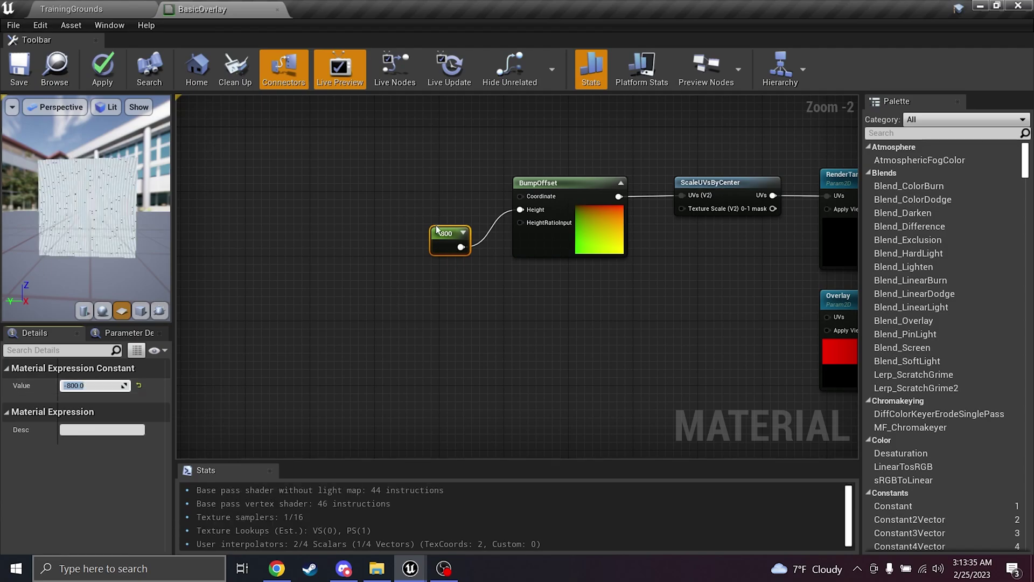
# Step: Duplicate the height constant, connect the copy to the Texture Scale input of ScaleUVsByCenter and set it to 50
pyautogui.hotkey('ctrl', 'w')
pyautogui.moveTo(473, 279); pyautogui.dragTo(696, 247)
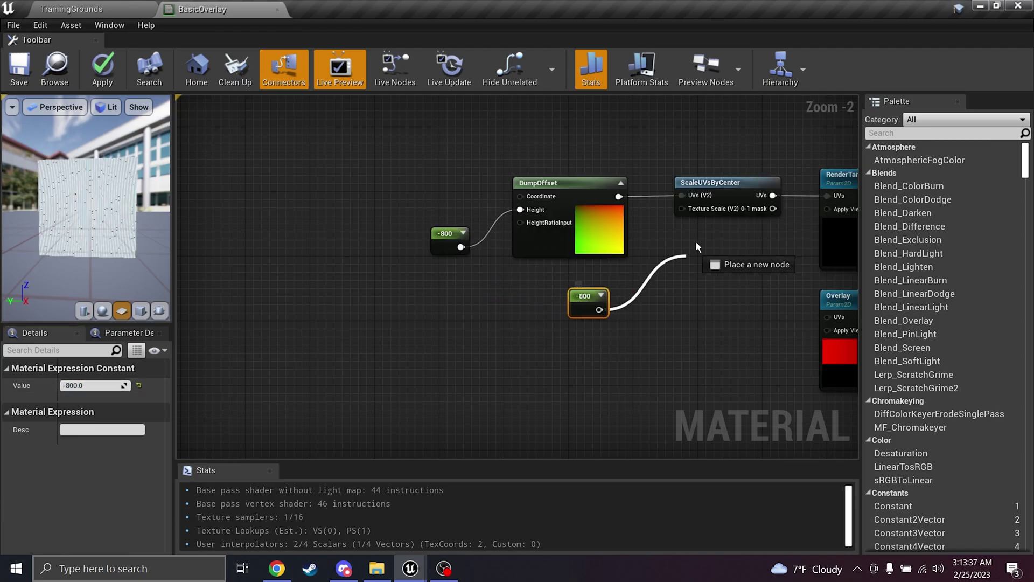
pyautogui.moveTo(690, 210); pyautogui.dragTo(688, 210)
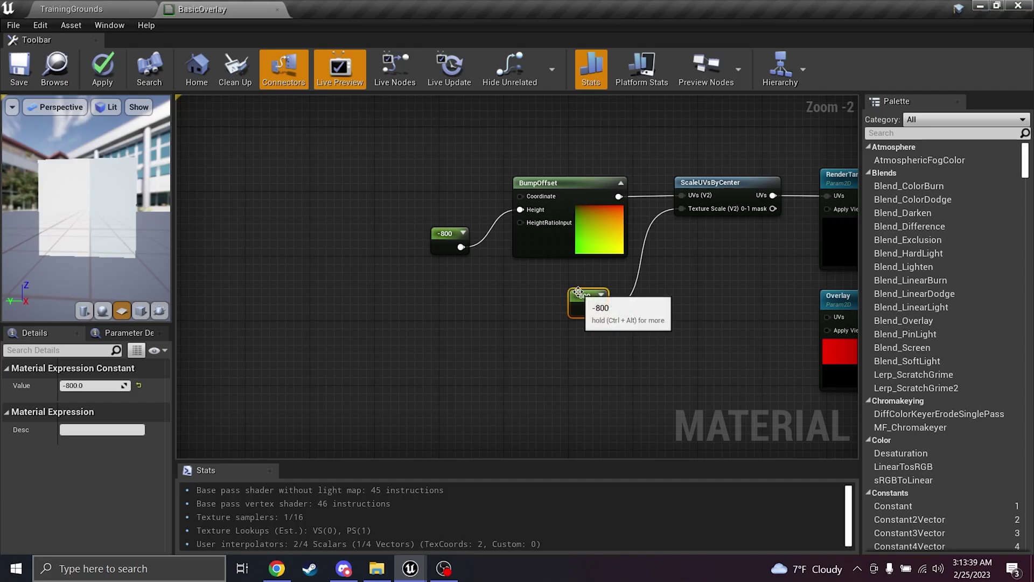
pyautogui.write('50')
pyautogui.press('Return')
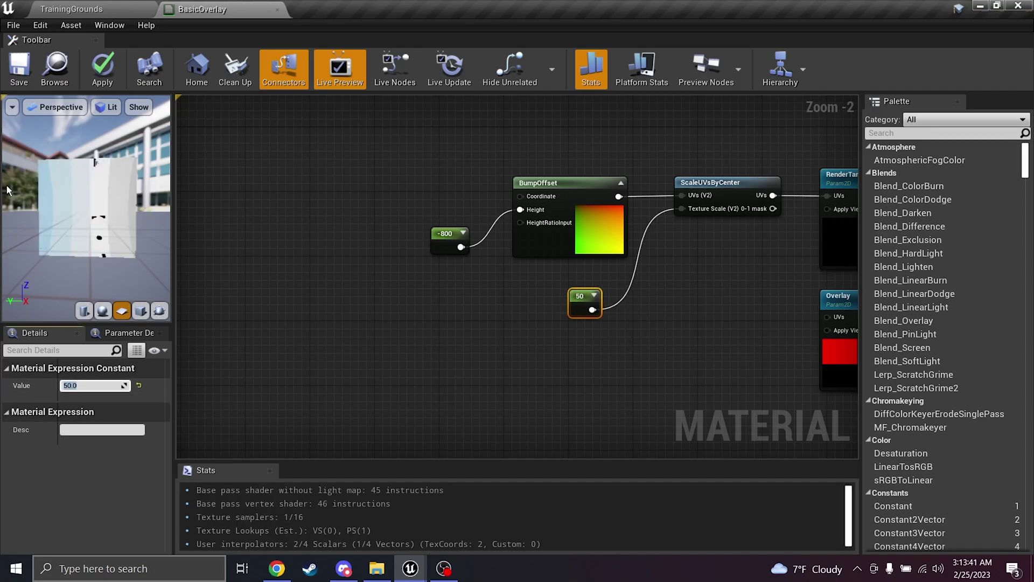
pyautogui.moveTo(86, 208)
pyautogui.mouseDown()
pyautogui.moveTo(99, 210)
pyautogui.moveTo(65, 221)
pyautogui.moveTo(89, 208)
pyautogui.mouseUp()
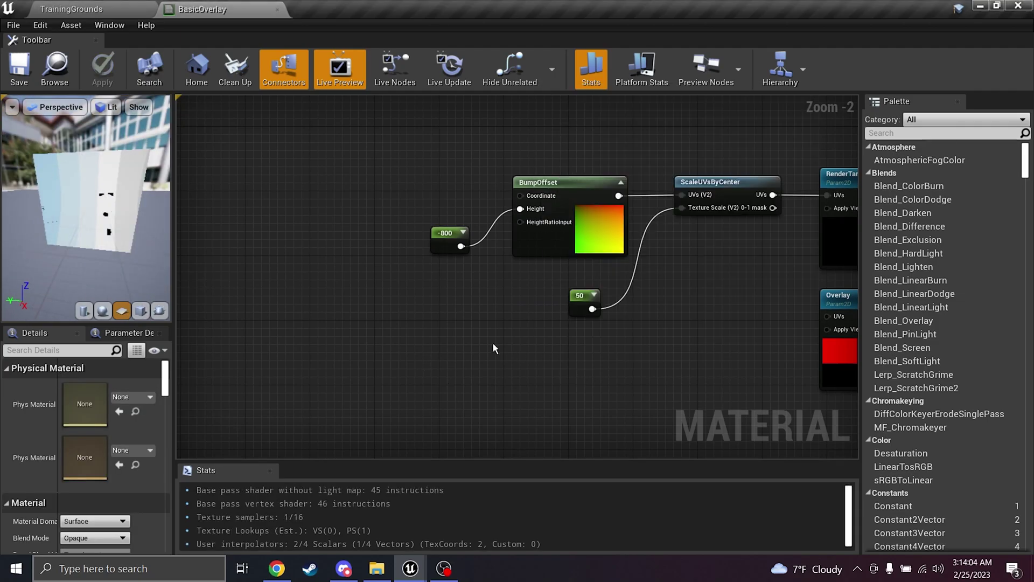
# Step: Duplicate the BumpOffset, ScaleUVsByCenter and both constant nodes, and place the copied group below the original
pyautogui.moveTo(423, 362)
pyautogui.mouseDown(button='right')
pyautogui.moveTo(363, 289)
pyautogui.moveTo(420, 313)
pyautogui.moveTo(442, 363)
pyautogui.mouseUp(button='right')
pyautogui.moveTo(357, 266); pyautogui.dragTo(500, 192)
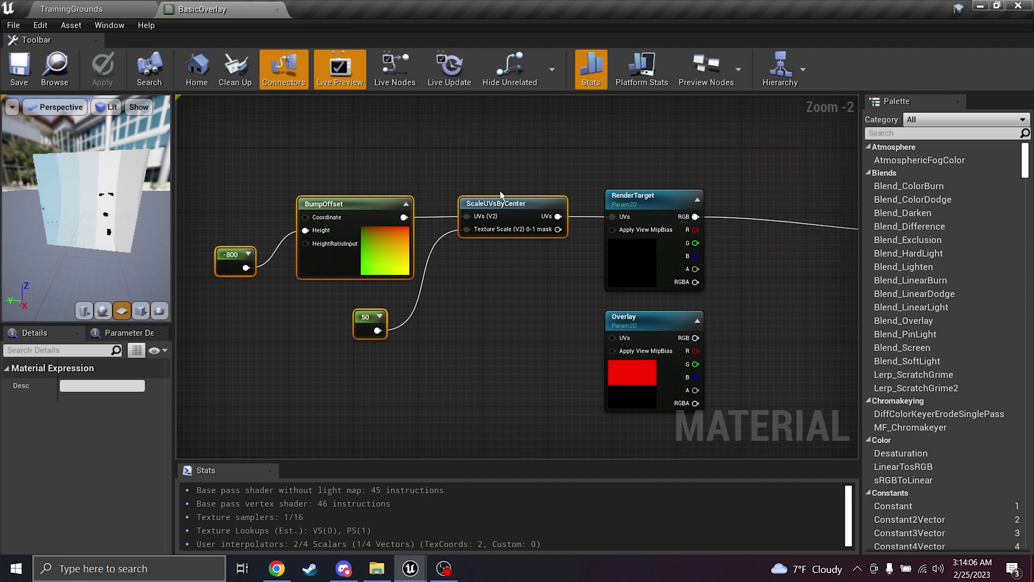
pyautogui.hotkey('ctrl', 'c')
pyautogui.hotkey('ctrl', 'v')
pyautogui.moveTo(496, 256); pyautogui.dragTo(340, 367)
pyautogui.click(493, 303)
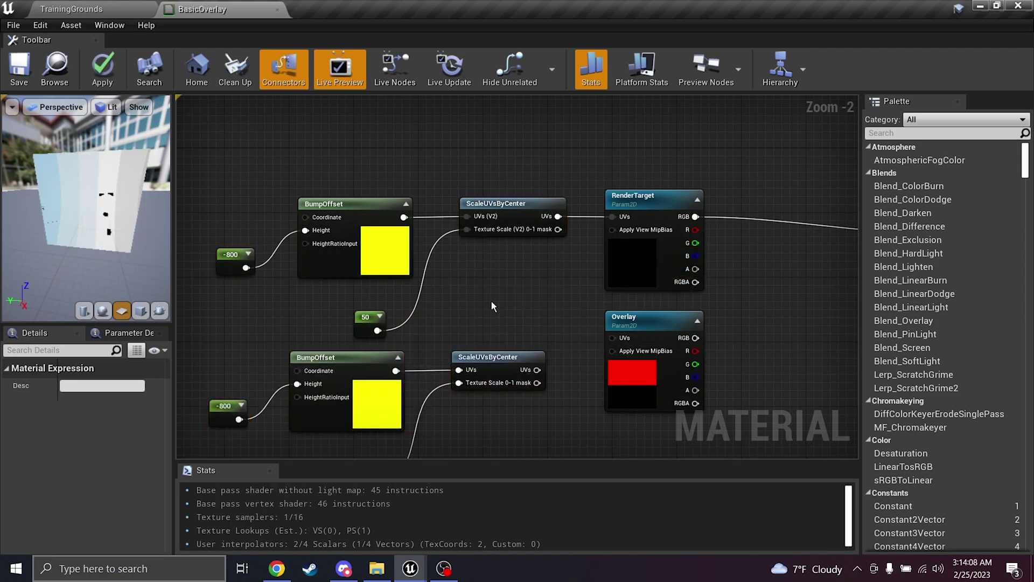
# Step: Connect the copied ScaleUVsByCenter output to the Overlay texture's UVs, and move the original node group slightly up
pyautogui.moveTo(533, 306); pyautogui.dragTo(560, 214, button='right')
pyautogui.moveTo(464, 205); pyautogui.dragTo(420, 227, button='right')
pyautogui.moveTo(521, 300); pyautogui.dragTo(596, 267)
pyautogui.moveTo(598, 270); pyautogui.dragTo(652, 304, button='right')
pyautogui.moveTo(199, 152); pyautogui.dragTo(541, 279)
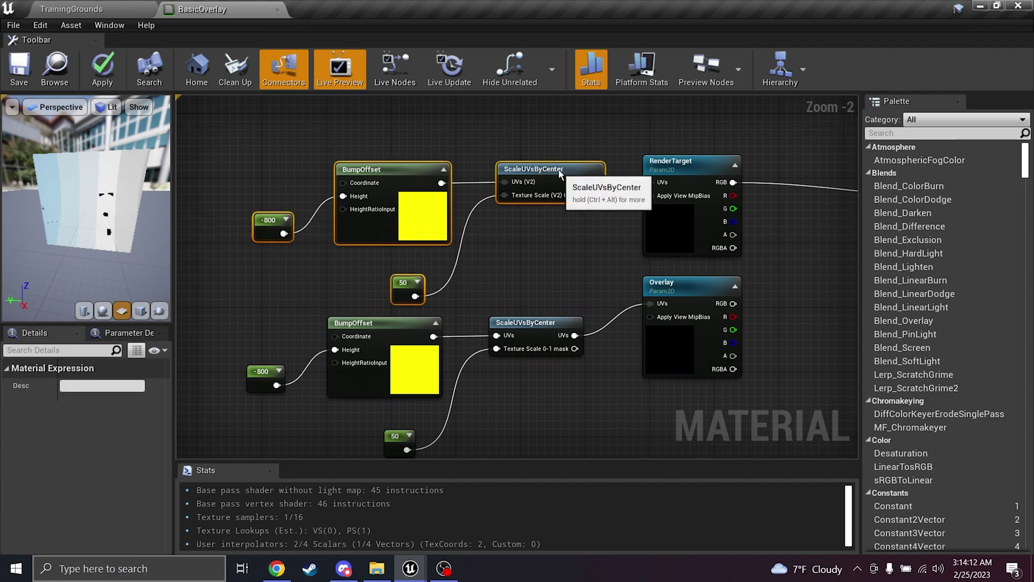
pyautogui.moveTo(557, 170); pyautogui.dragTo(549, 138)
pyautogui.click(549, 192)
# Step: Set the constant feeding the copied ScaleUVsByCenter's Texture Scale to 15
pyautogui.moveTo(483, 277); pyautogui.dragTo(572, 160, button='right')
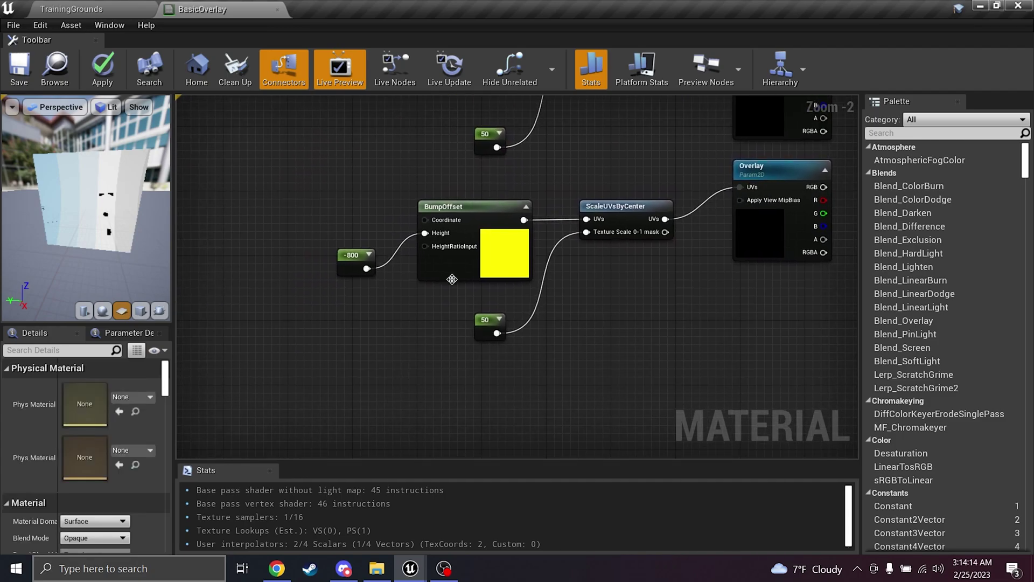
pyautogui.click(490, 330)
pyautogui.write('15')
pyautogui.click(360, 359)
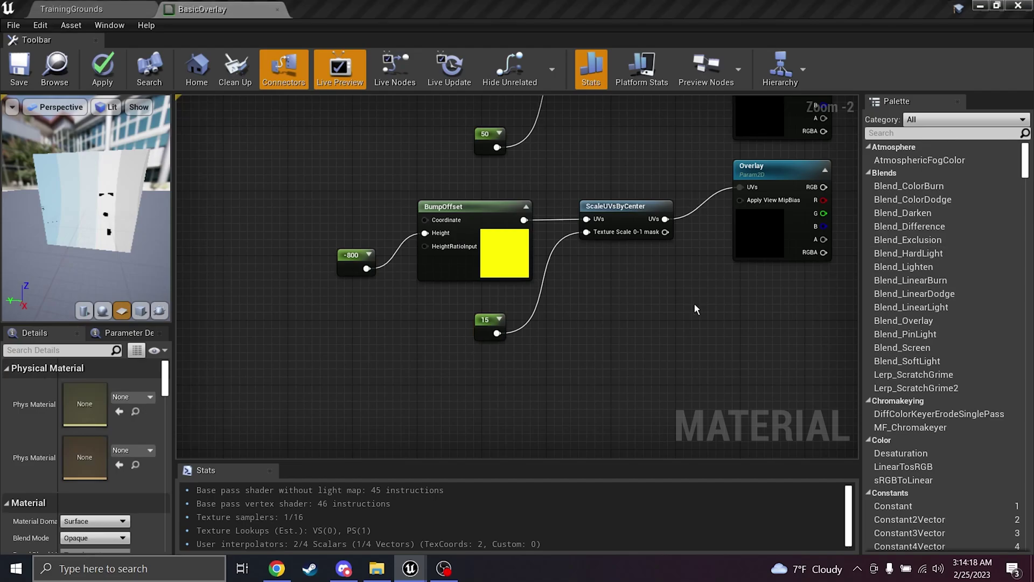
# Step: Add a Lerp node between the two texture parameters and the BasicOverlay result node
pyautogui.moveTo(695, 310); pyautogui.dragTo(380, 331, button='right')
pyautogui.scroll(-2, 379, 331)
pyautogui.scroll(5, 473, 257)
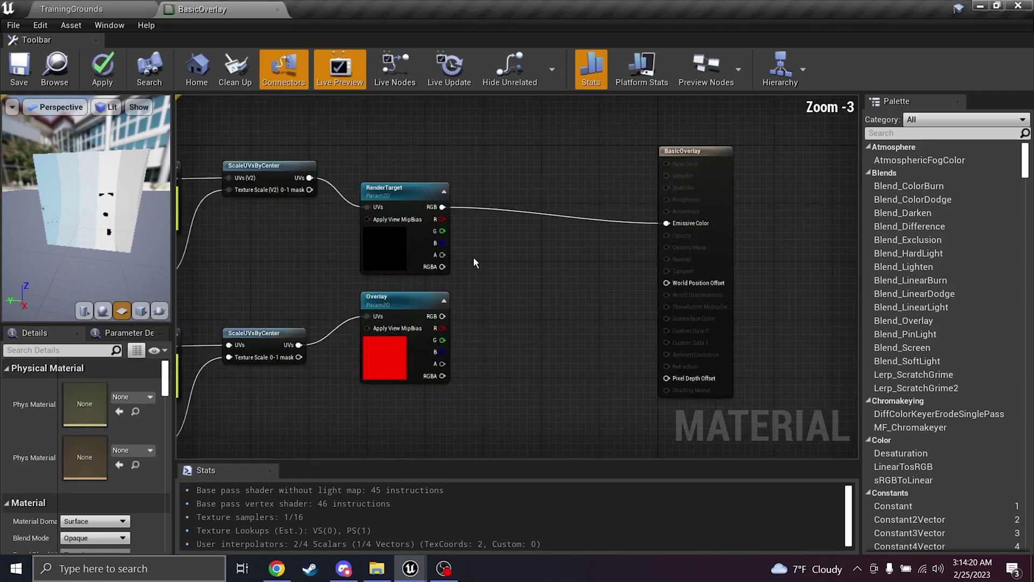
pyautogui.click(515, 306)
pyautogui.moveTo(512, 304); pyautogui.dragTo(533, 222, button='right')
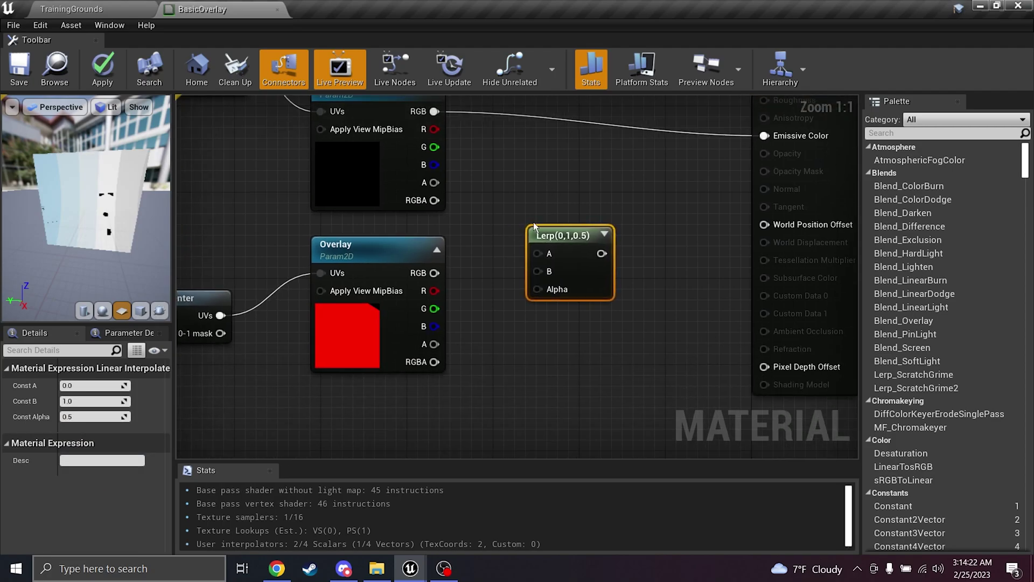
# Step: Search the available nodes for "lerp" and add another LinearInterpolate node beside the first one
pyautogui.rightClick(521, 205)
pyautogui.write('lerp')
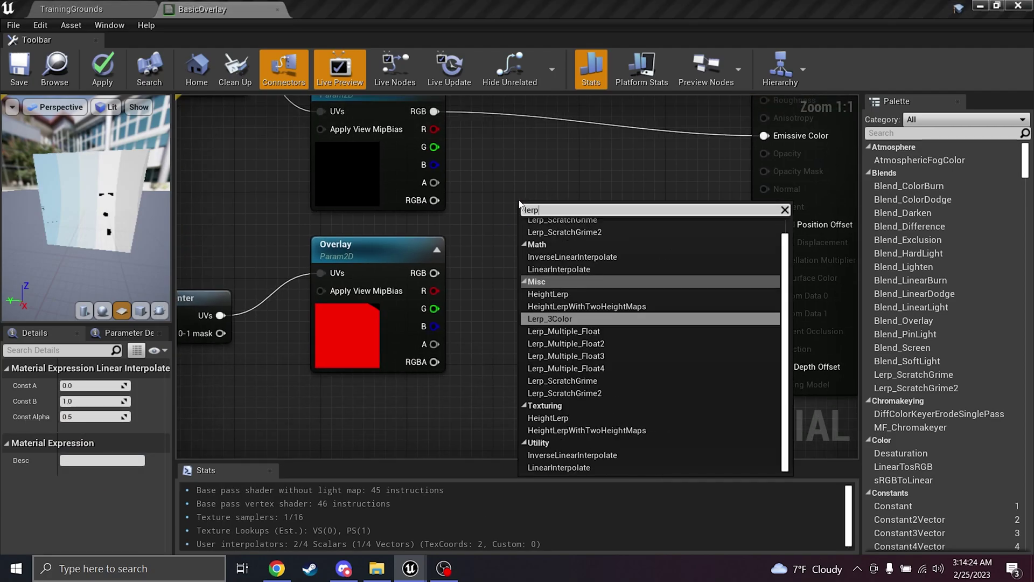
pyautogui.click(539, 269)
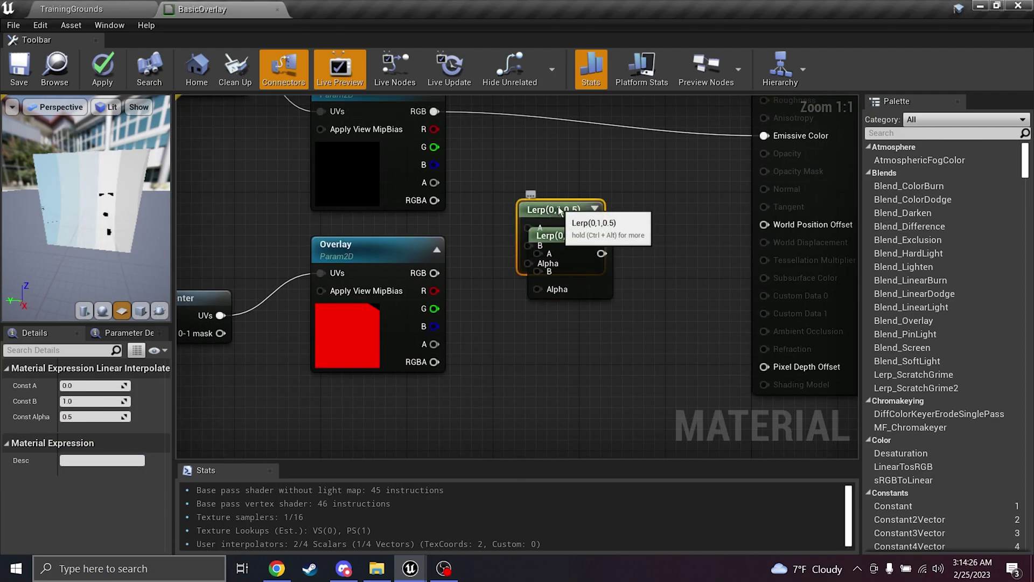
# Step: Wire RenderTarget RGB to Lerp A, Overlay RGB to B and Overlay A to Alpha, and connect the Lerp output to Emissive Color
pyautogui.moveTo(435, 130); pyautogui.dragTo(469, 146)
pyautogui.click(455, 99)
pyautogui.moveTo(530, 264); pyautogui.dragTo(536, 267)
pyautogui.moveTo(602, 267); pyautogui.dragTo(776, 150)
pyautogui.moveTo(435, 287); pyautogui.dragTo(539, 285)
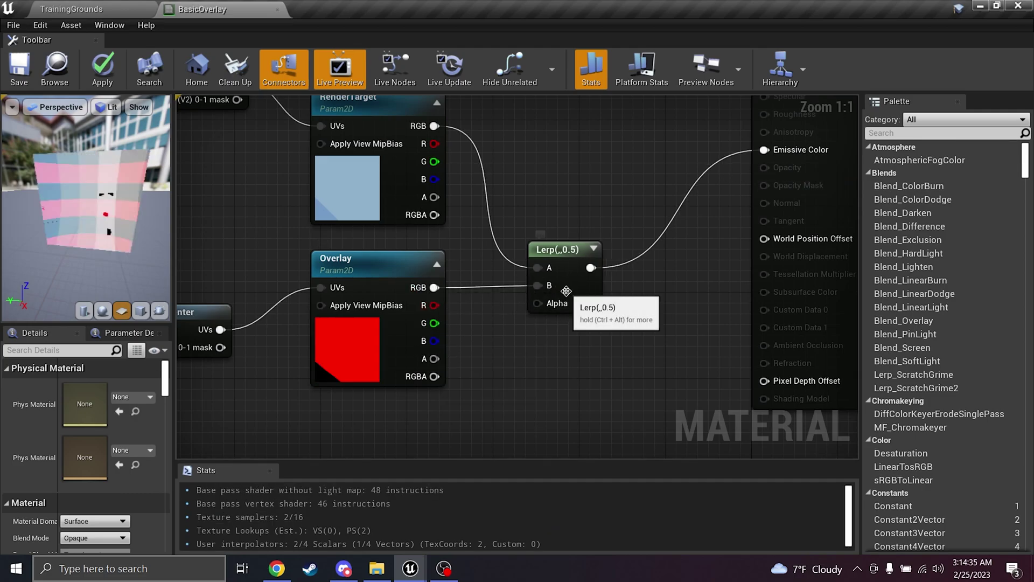
pyautogui.moveTo(451, 358); pyautogui.dragTo(539, 303)
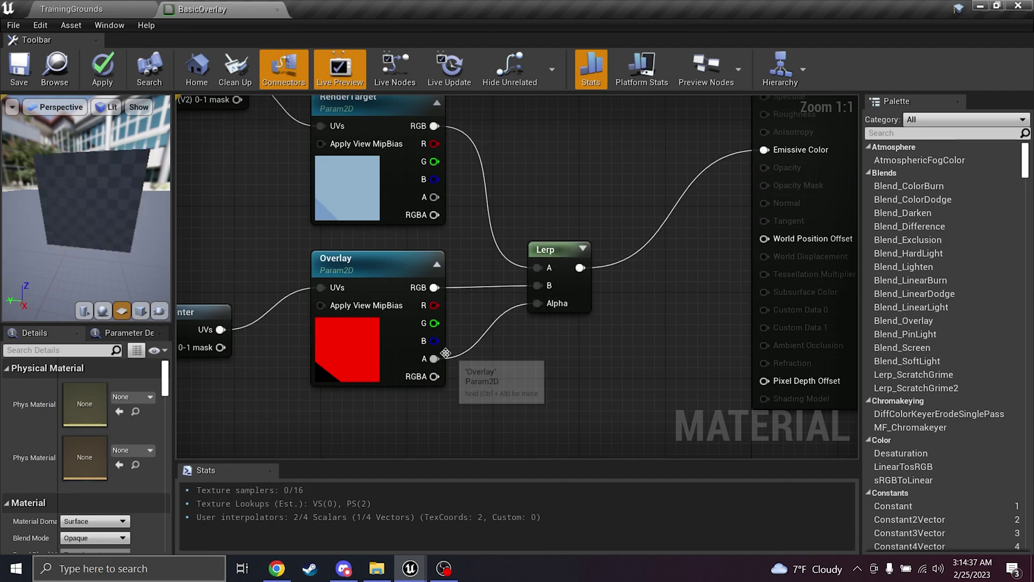
# Step: Check the blended result on the preview plane and save the BasicOverlay material
pyautogui.scroll(2, 91, 203)
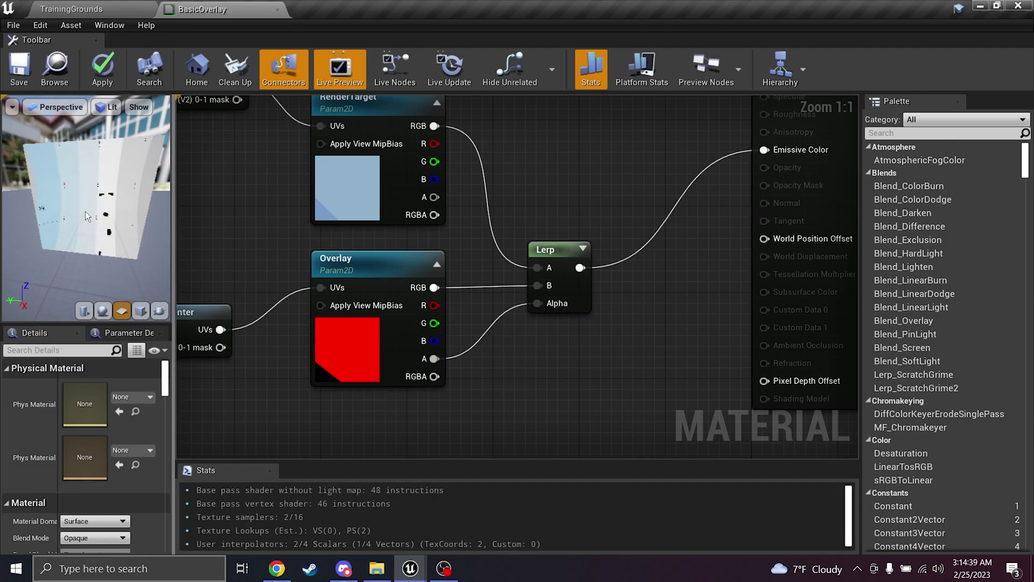
pyautogui.moveTo(92, 202); pyautogui.dragTo(116, 232)
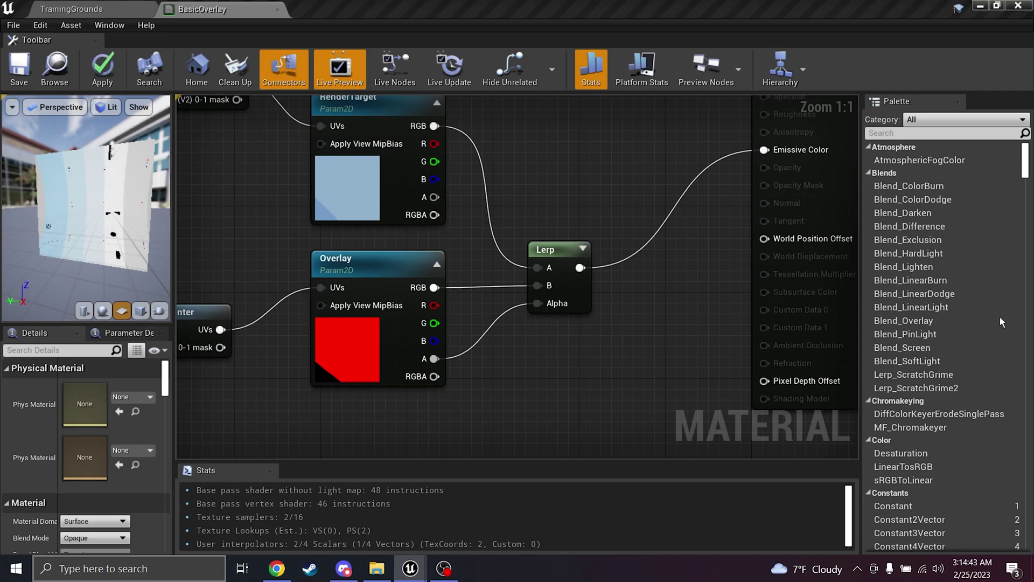
pyautogui.moveTo(563, 308); pyautogui.dragTo(739, 237, button='right')
pyautogui.moveTo(548, 240); pyautogui.dragTo(641, 215, button='right')
pyautogui.scroll(-3, 641, 220)
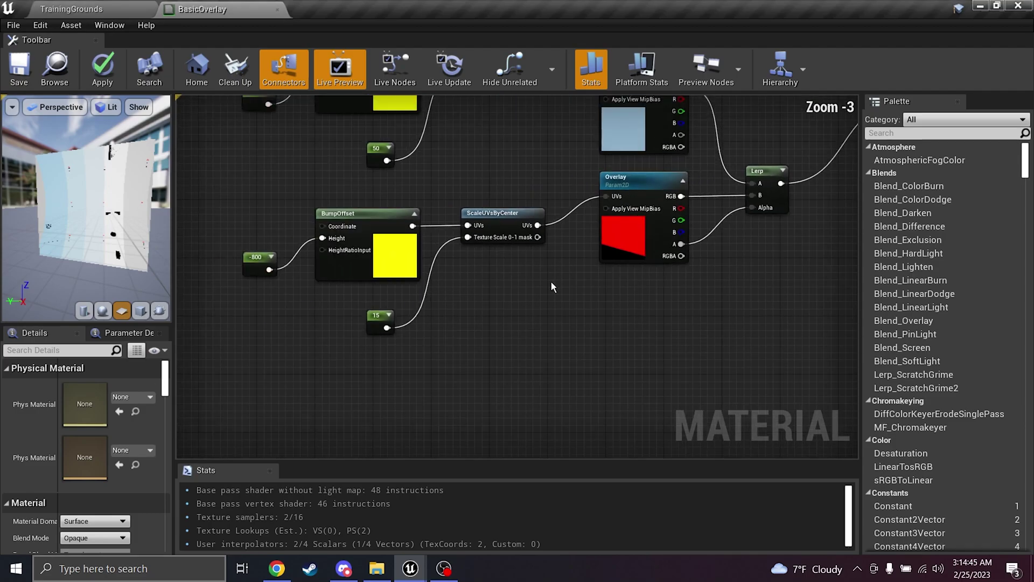
pyautogui.hotkey('ctrl', 's')
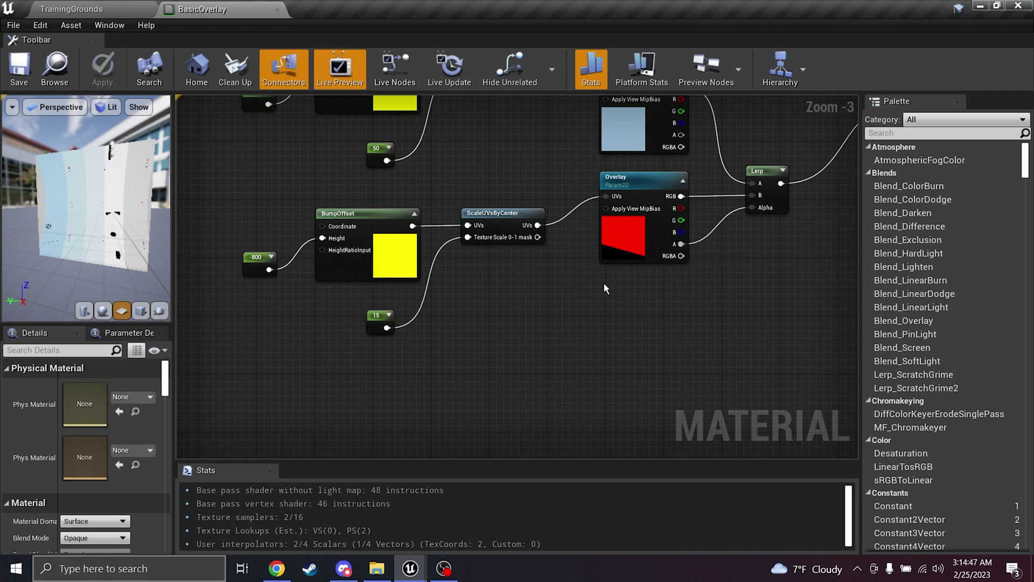
# Step: Add a third BumpOffset below the Overlay group and connect a copy of the -800 constant to its Height
pyautogui.scroll(-2, 578, 241)
pyautogui.scroll(2, 575, 243)
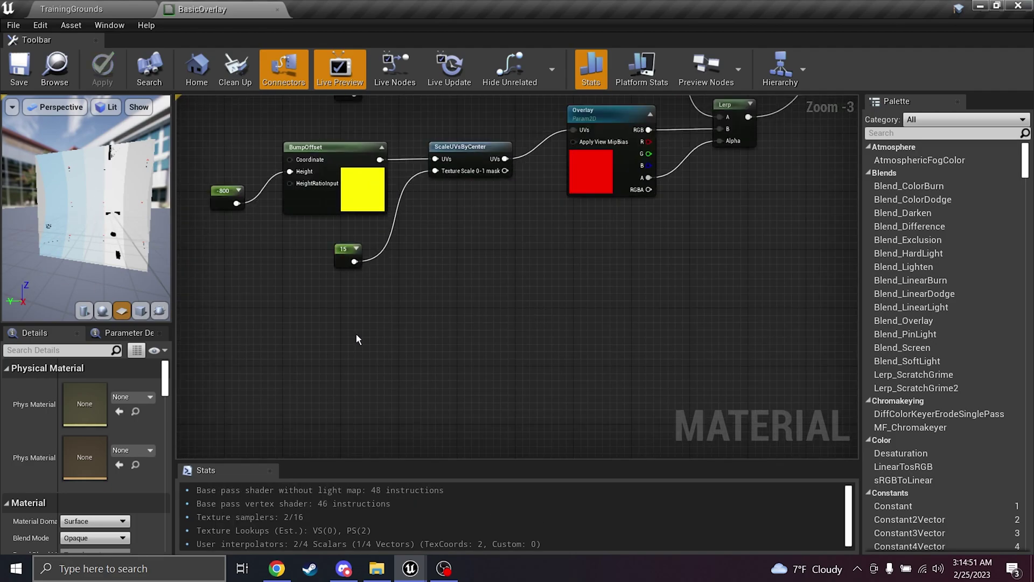
pyautogui.moveTo(356, 334); pyautogui.dragTo(469, 327, button='right')
pyautogui.rightClick(475, 314)
pyautogui.write('bum')
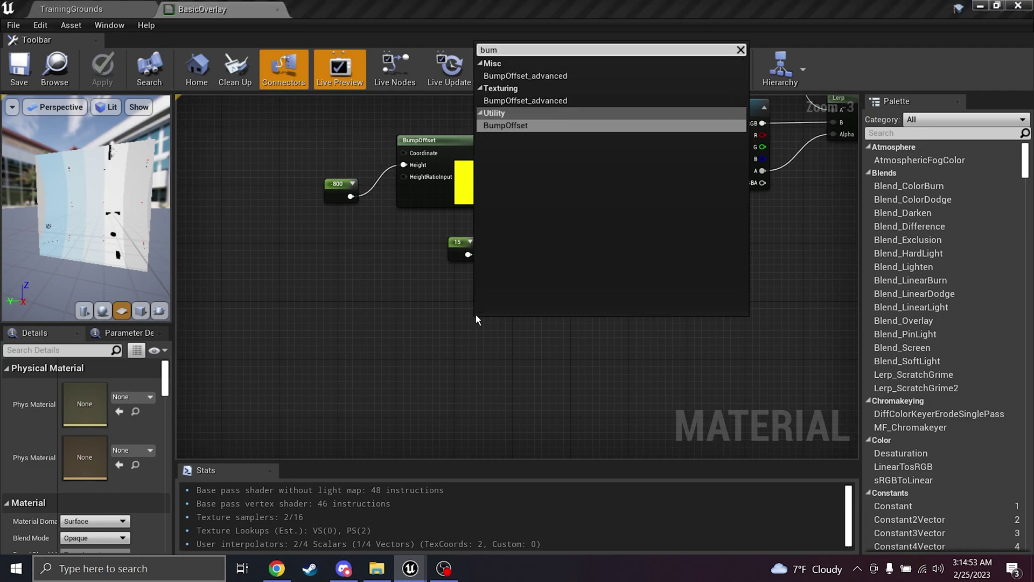
pyautogui.press('Return')
pyautogui.click(340, 190)
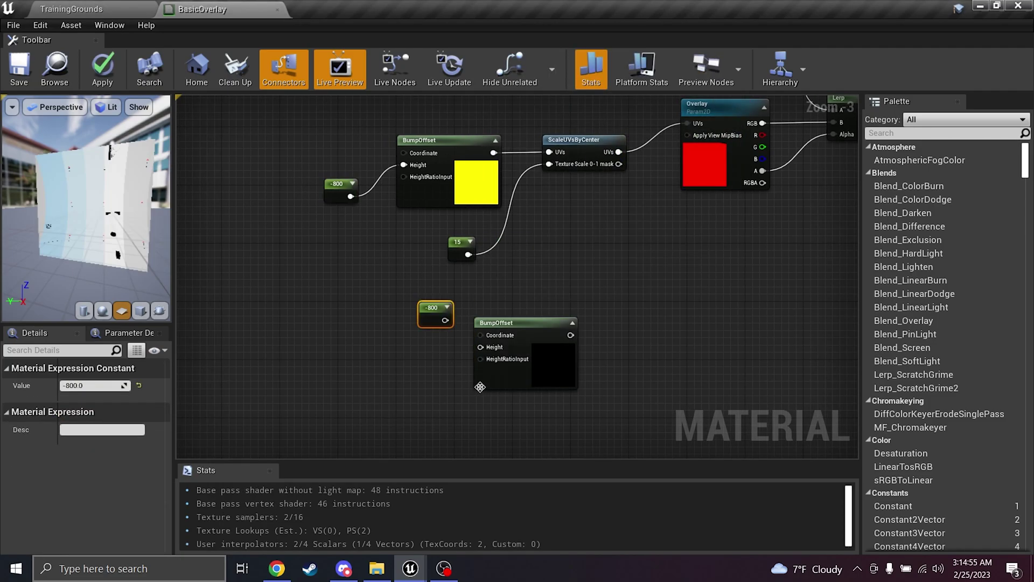
pyautogui.moveTo(443, 316); pyautogui.dragTo(470, 325)
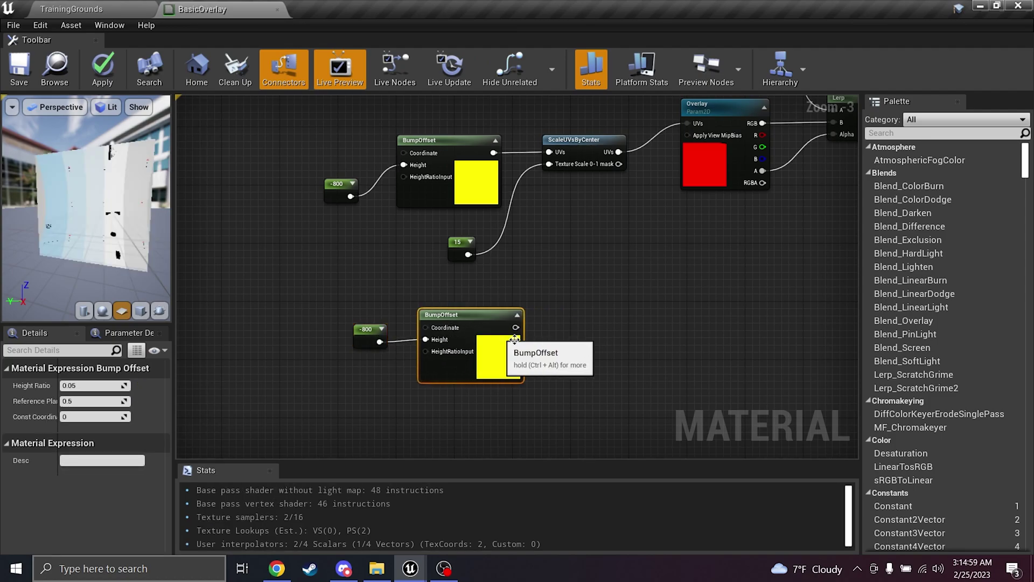
# Step: Add a RadialGradientExponential node beside the third BumpOffset and feed its UVs from that BumpOffset
pyautogui.click(678, 358)
pyautogui.rightClick(678, 354)
pyautogui.write('radial')
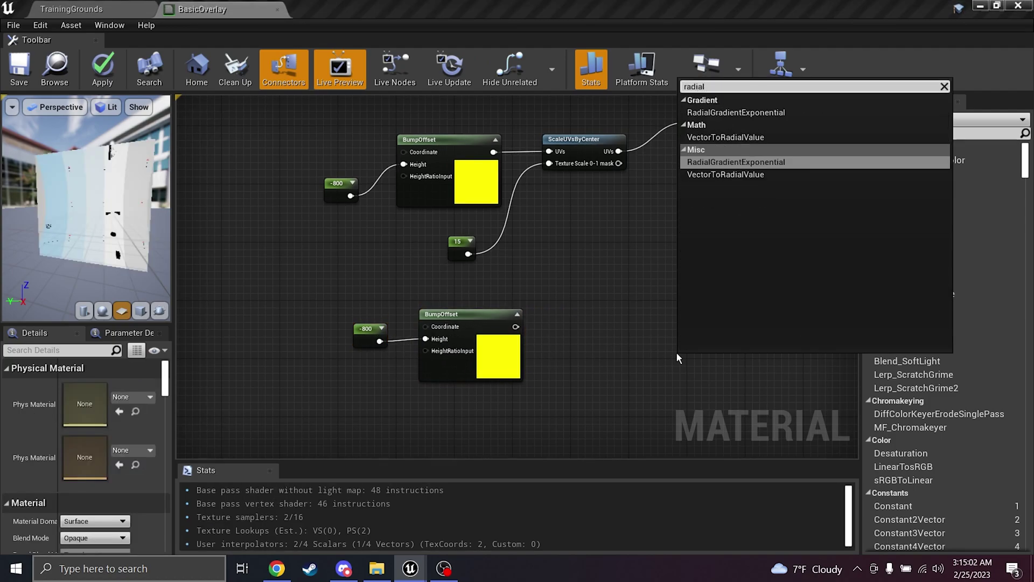
pyautogui.press('Return')
pyautogui.scroll(1, 670, 354)
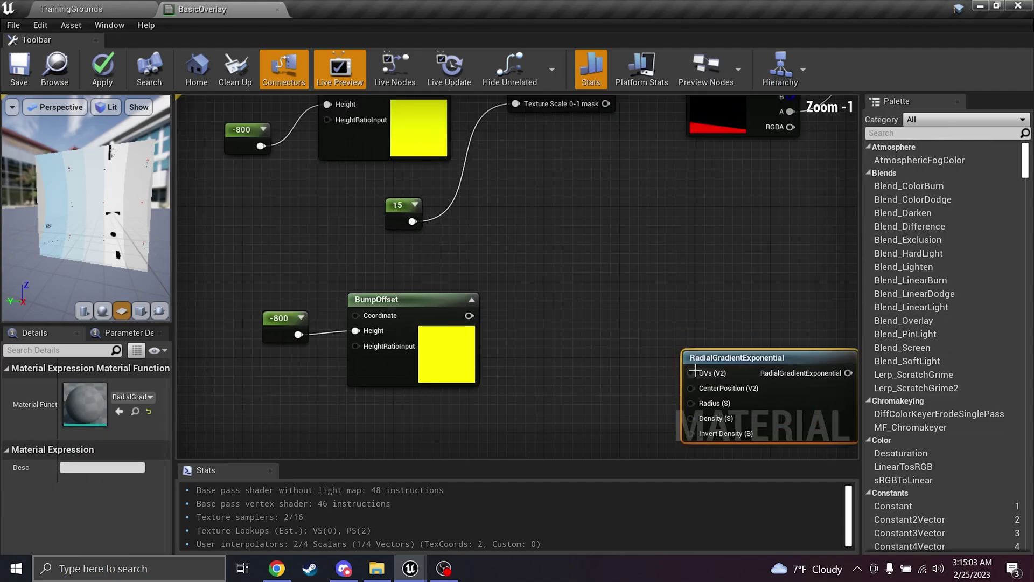
pyautogui.moveTo(691, 373); pyautogui.dragTo(469, 316)
pyautogui.moveTo(731, 360); pyautogui.dragTo(574, 301)
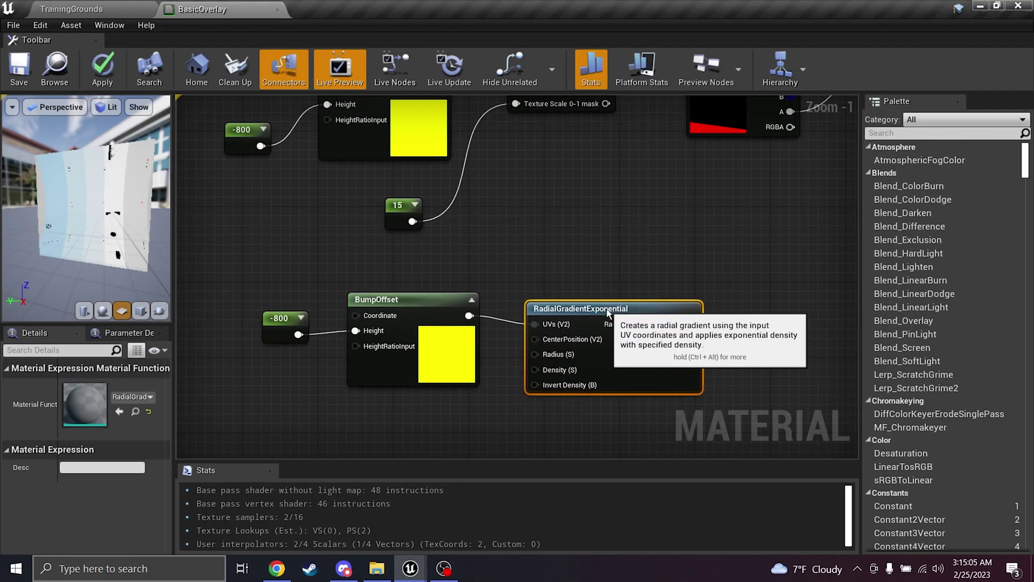
# Step: Add two Constant nodes below and connect them to the Radius and Density inputs of RadialGradientExponential
pyautogui.moveTo(496, 385); pyautogui.dragTo(590, 276, button='right')
pyautogui.moveTo(547, 327); pyautogui.dragTo(508, 286, button='right')
pyautogui.press('1')
pyautogui.click(464, 291)
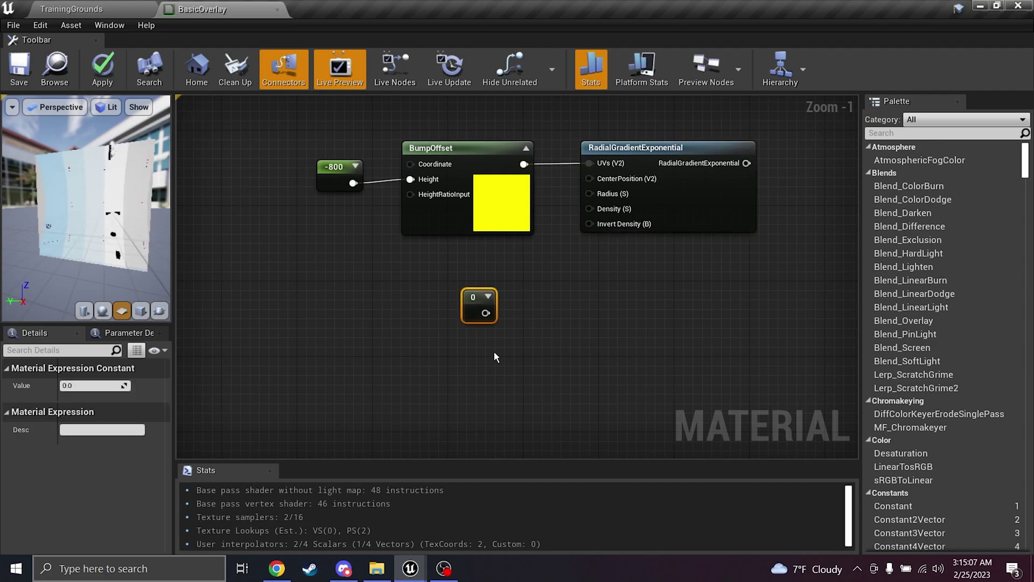
pyautogui.click(493, 350)
pyautogui.press('1')
pyautogui.click(460, 342)
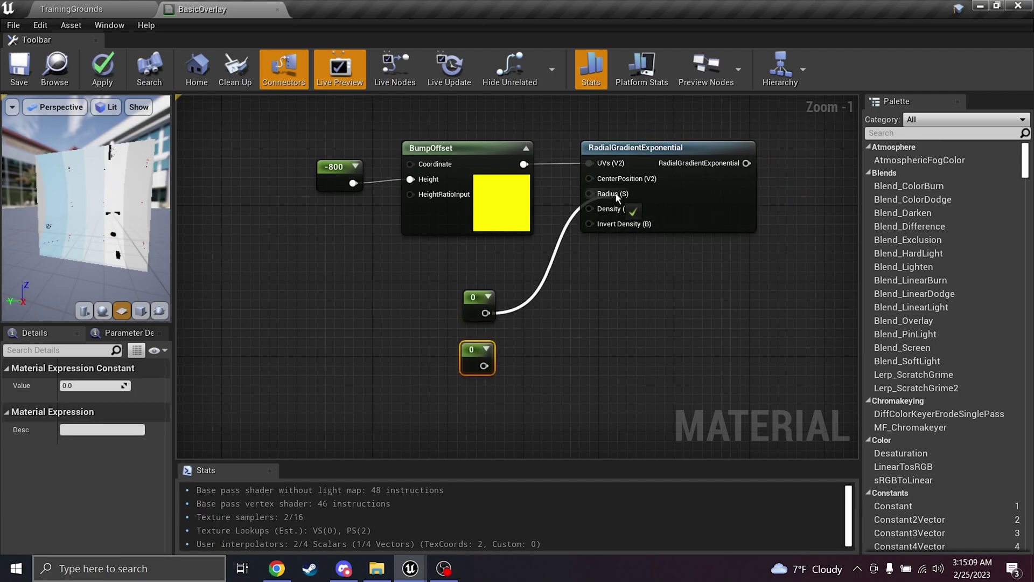
pyautogui.moveTo(484, 366); pyautogui.dragTo(614, 213)
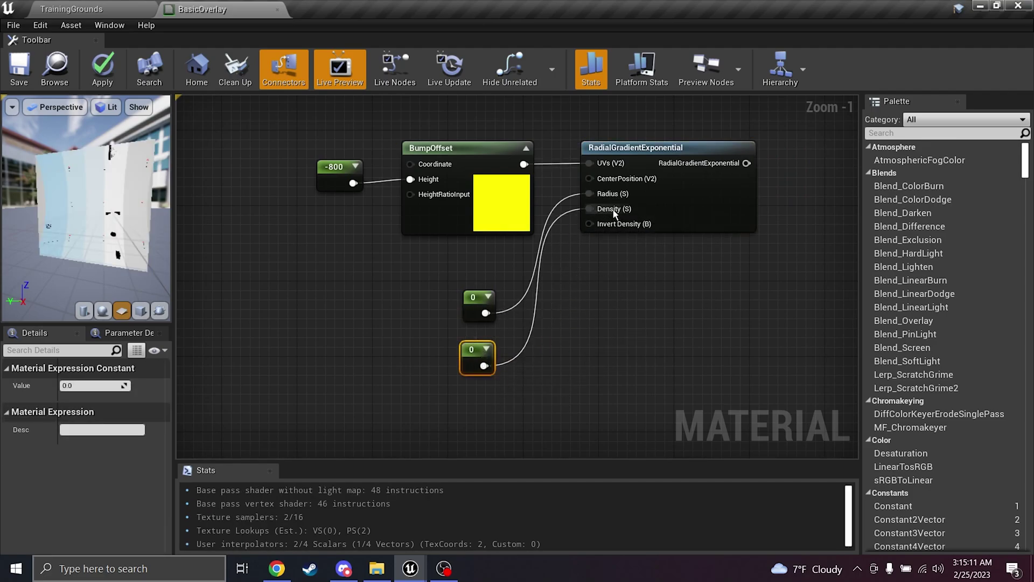
pyautogui.moveTo(479, 357); pyautogui.dragTo(504, 353)
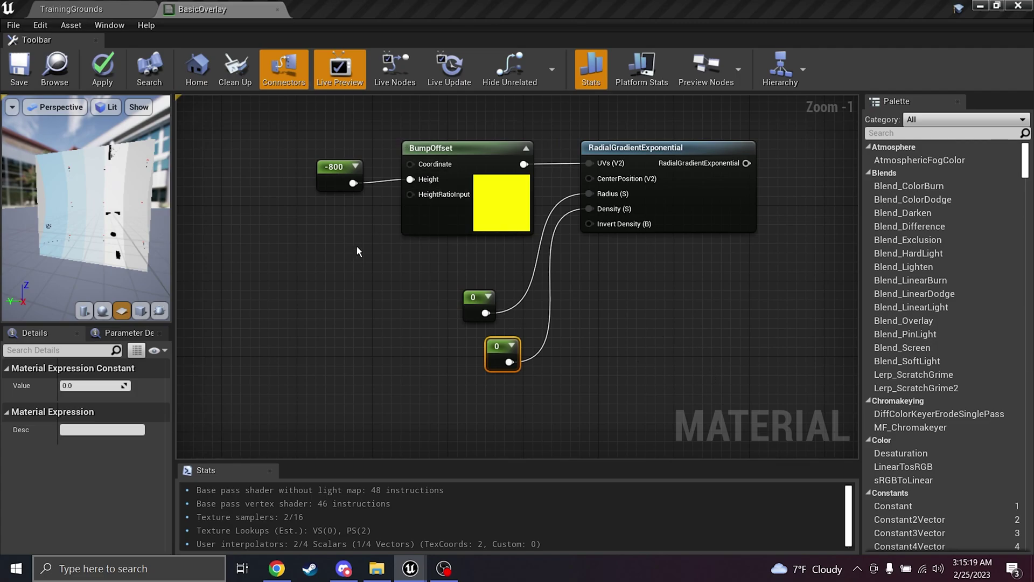
# Step: Set the constant feeding the third BumpOffset's Height to 700
pyautogui.click(324, 178)
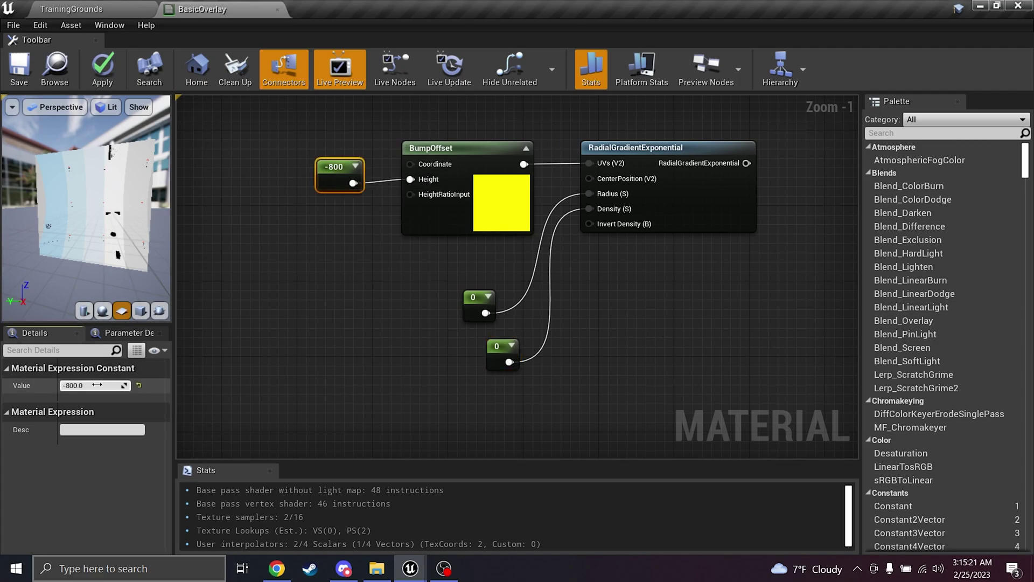
pyautogui.rightClick(510, 231)
pyautogui.moveTo(430, 127); pyautogui.dragTo(525, 344, button='right')
pyautogui.click(525, 344)
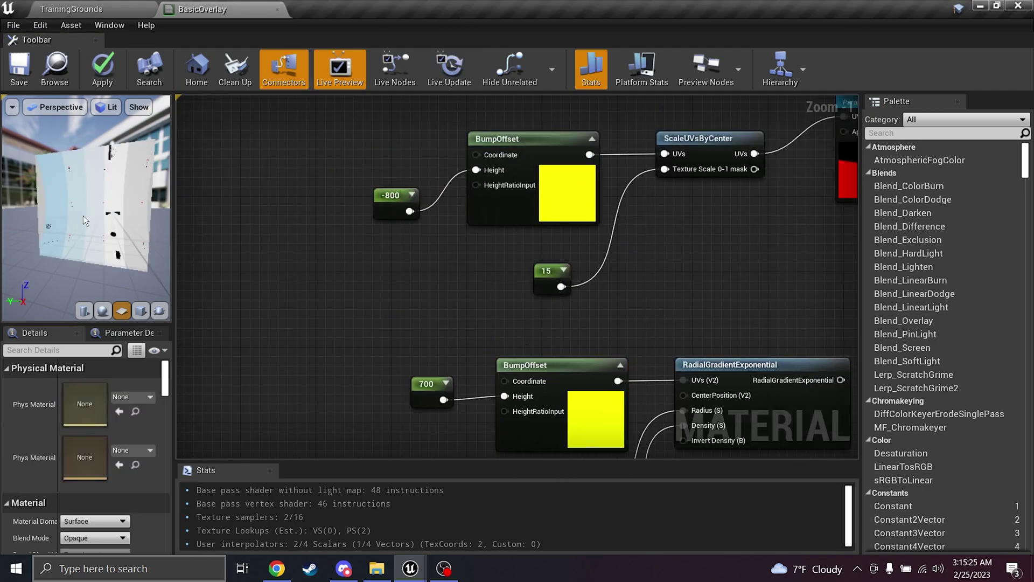
# Step: Move the BasicOverlay result node down, level with the radial gradient nodes
pyautogui.moveTo(397, 362); pyautogui.dragTo(188, 146, button='right')
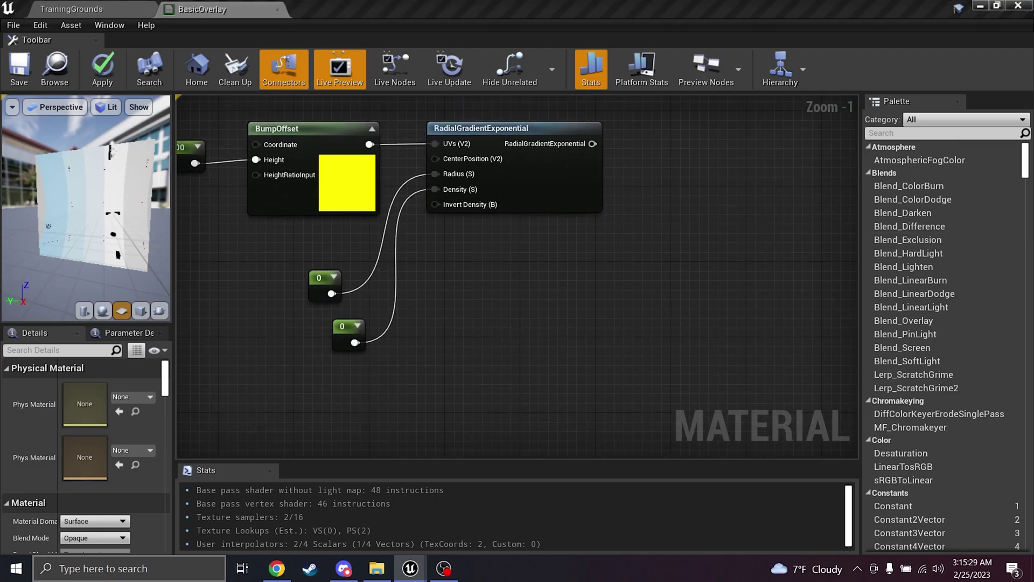
pyautogui.scroll(-3, 654, 224)
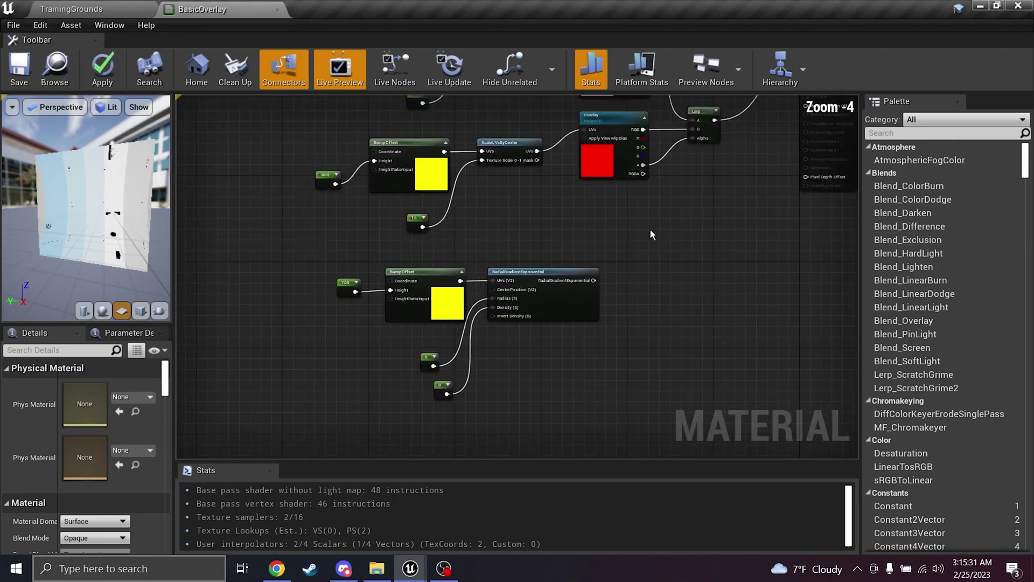
pyautogui.moveTo(650, 229); pyautogui.dragTo(482, 311, button='right')
pyautogui.scroll(-2, 561, 253)
pyautogui.moveTo(565, 202); pyautogui.dragTo(565, 334)
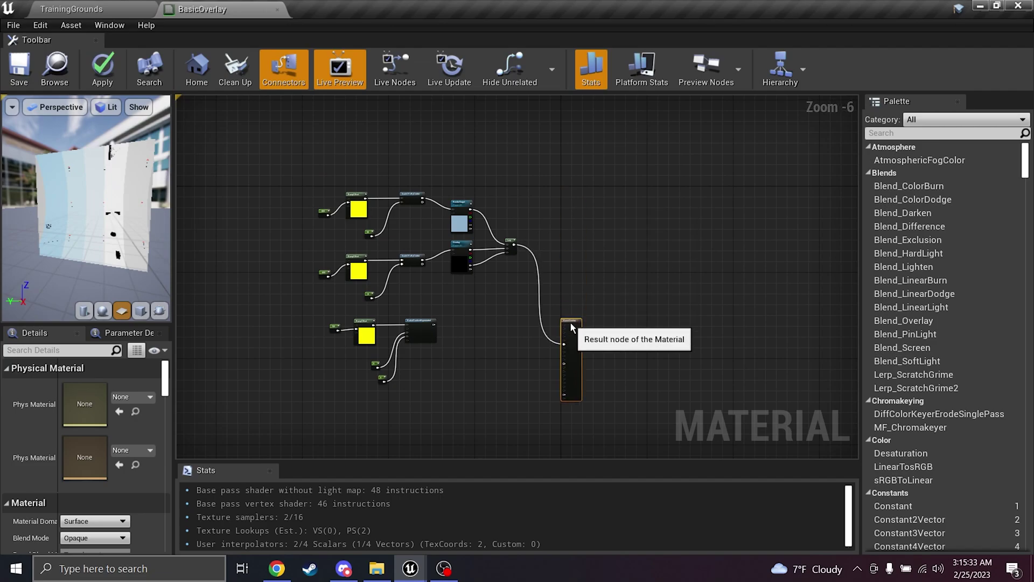
# Step: Break the link between the Lerp output and the result node's Emissive Color
pyautogui.scroll(3, 525, 280)
pyautogui.rightClick(507, 185)
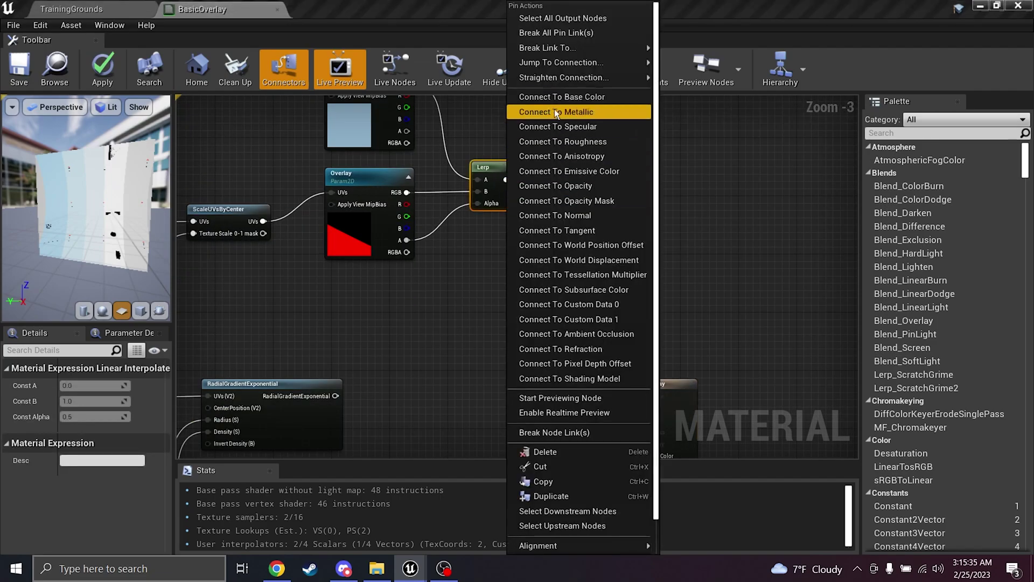
pyautogui.click(563, 36)
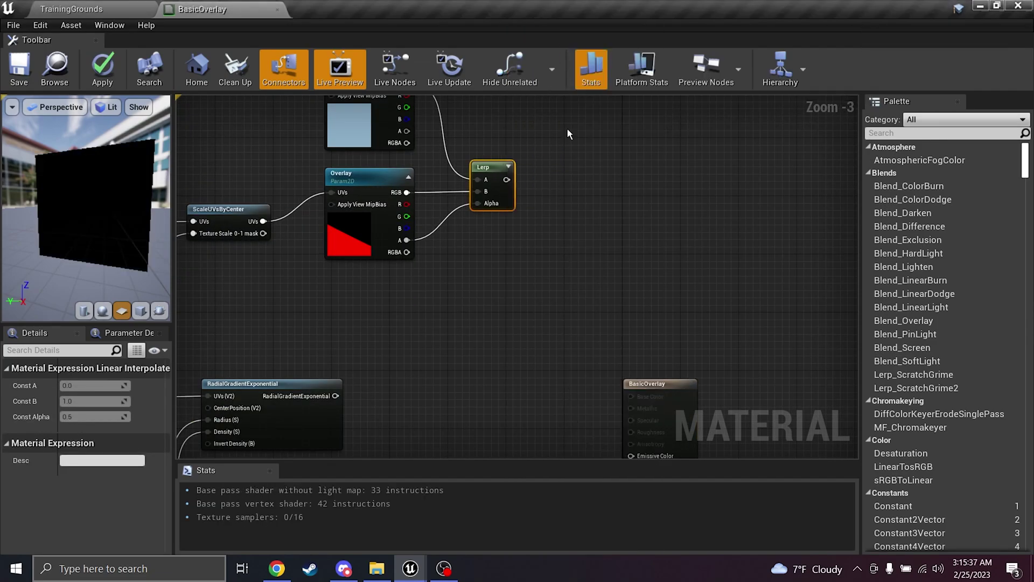
# Step: Duplicate the Lerp node and place the copy between the first Lerp and the BasicOverlay result node
pyautogui.moveTo(533, 211); pyautogui.dragTo(540, 142, button='right')
pyautogui.hotkey('ctrl', 'w')
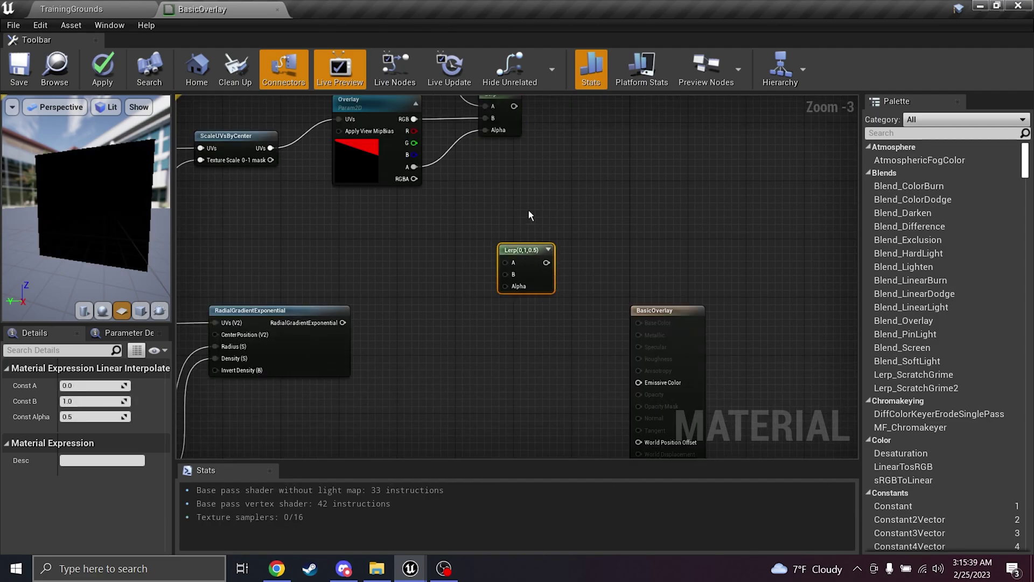
pyautogui.moveTo(528, 210); pyautogui.dragTo(538, 232, button='right')
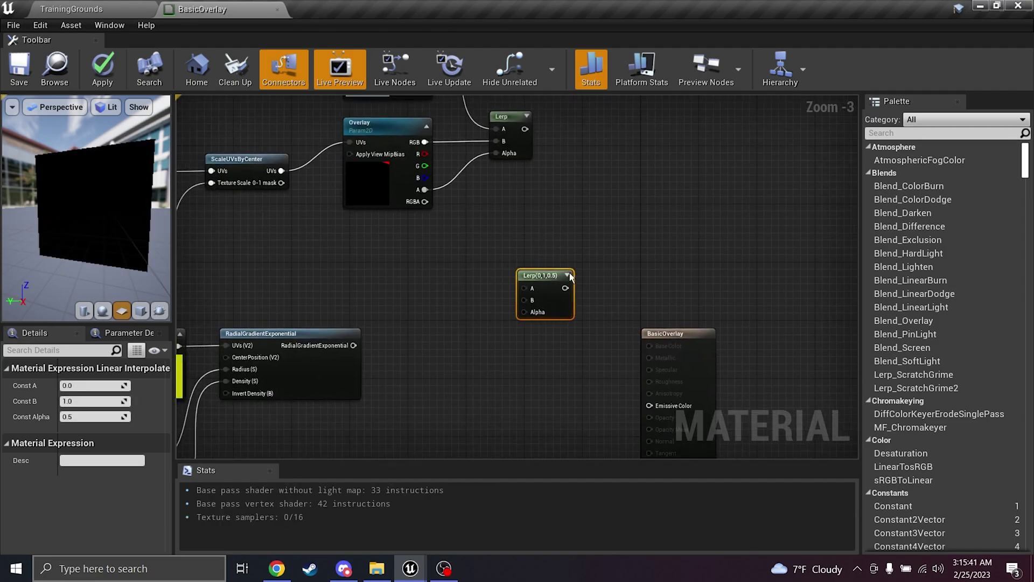
# Step: Shift the duplicated Lerp node toward the BasicOverlay result node and connect the RadialGradientExponential output to its Alpha
pyautogui.moveTo(570, 276); pyautogui.dragTo(614, 284)
pyautogui.moveTo(353, 345); pyautogui.dragTo(578, 318)
pyautogui.moveTo(523, 320); pyautogui.dragTo(651, 291, button='right')
pyautogui.moveTo(435, 299); pyautogui.dragTo(558, 274, button='right')
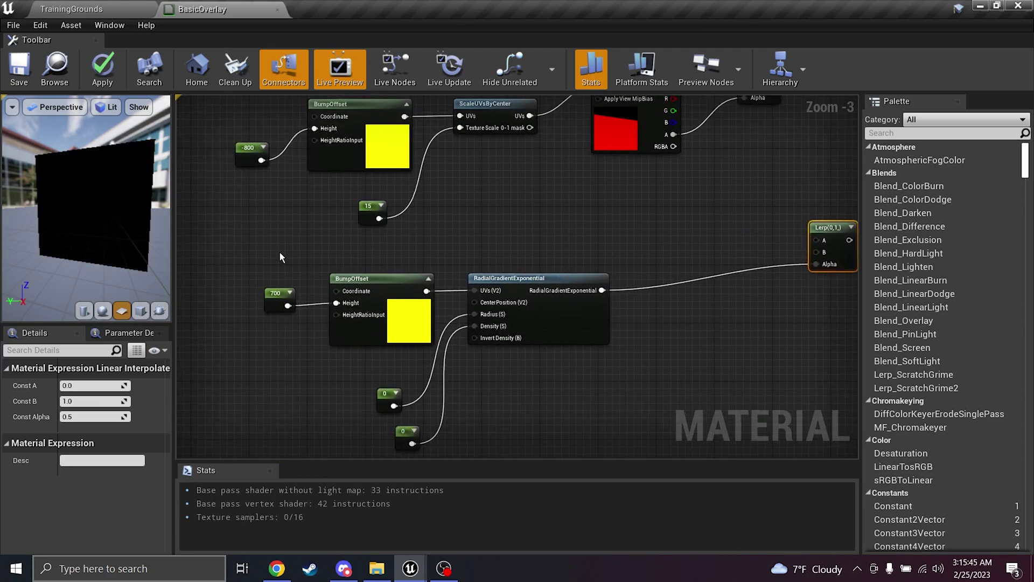
# Step: Examine the radial gradient branch, including its BumpOffset, the Radius and Density constants, and its link to the second Lerp
pyautogui.moveTo(279, 251); pyautogui.dragTo(542, 336)
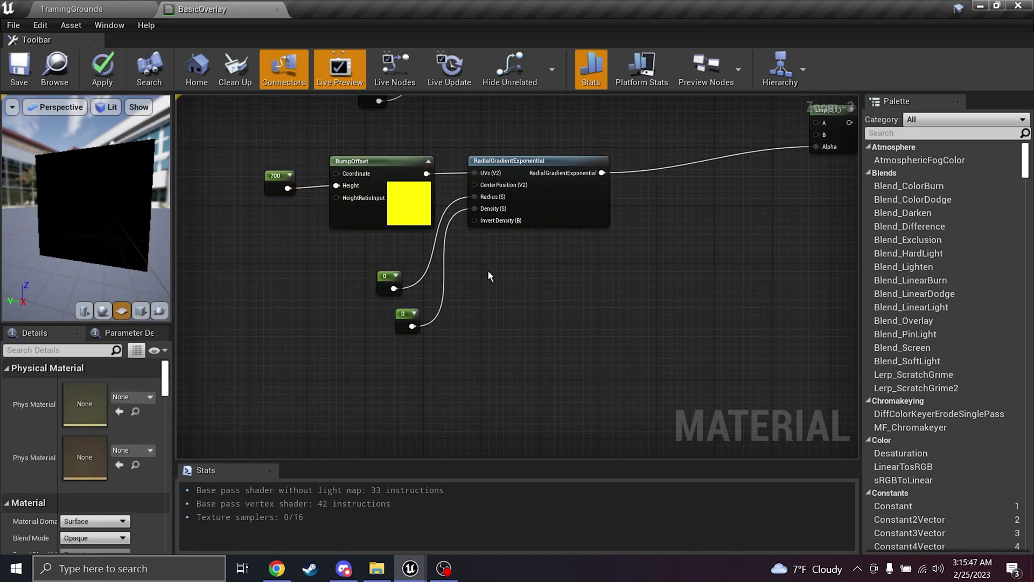
pyautogui.click(386, 282)
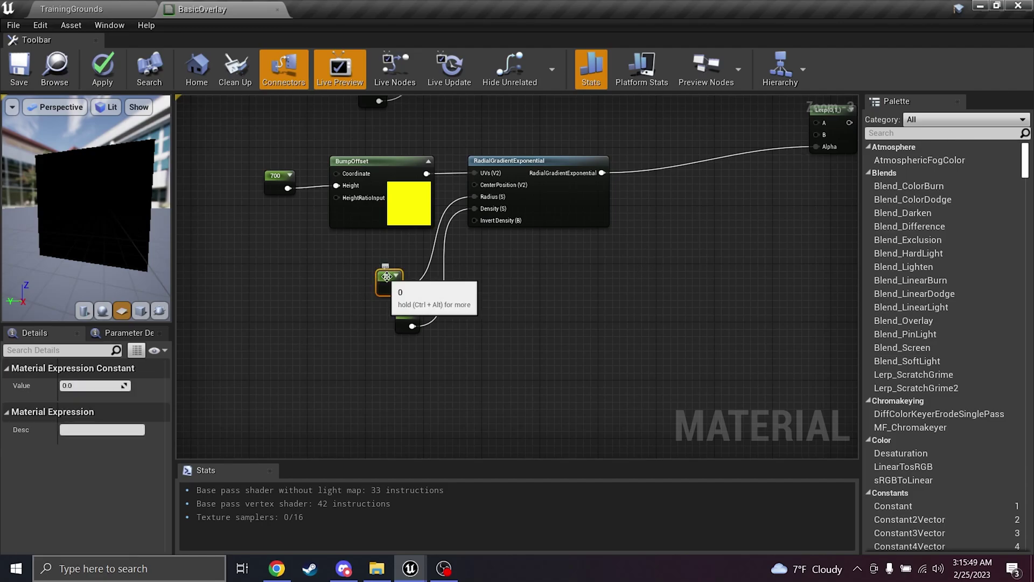
pyautogui.click(707, 256)
pyautogui.moveTo(706, 257); pyautogui.dragTo(454, 372, button='right')
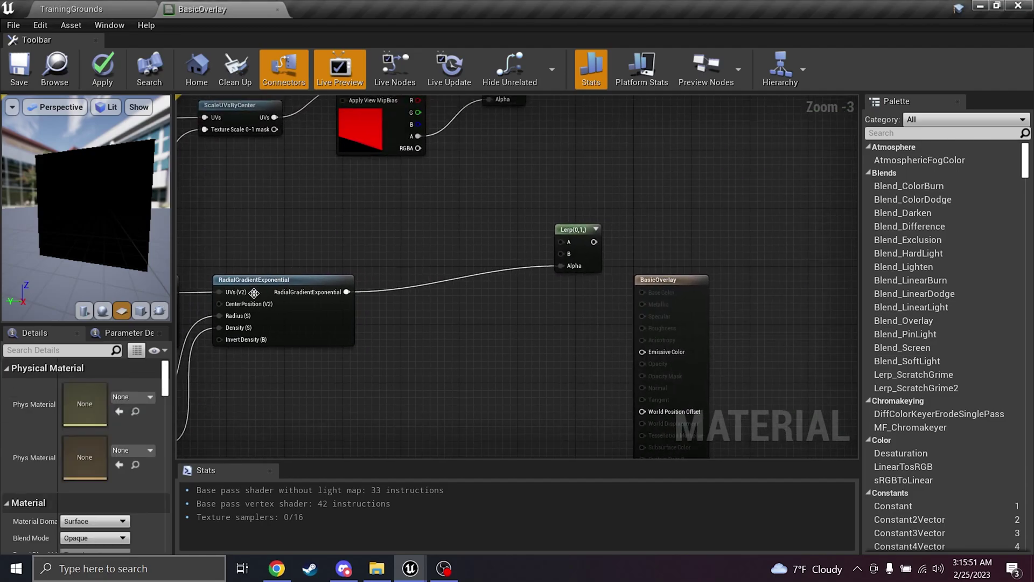
pyautogui.moveTo(252, 292); pyautogui.dragTo(614, 294, button='right')
pyautogui.moveTo(399, 252); pyautogui.dragTo(666, 258)
pyautogui.moveTo(677, 236); pyautogui.dragTo(588, 457, button='right')
pyautogui.click(693, 326)
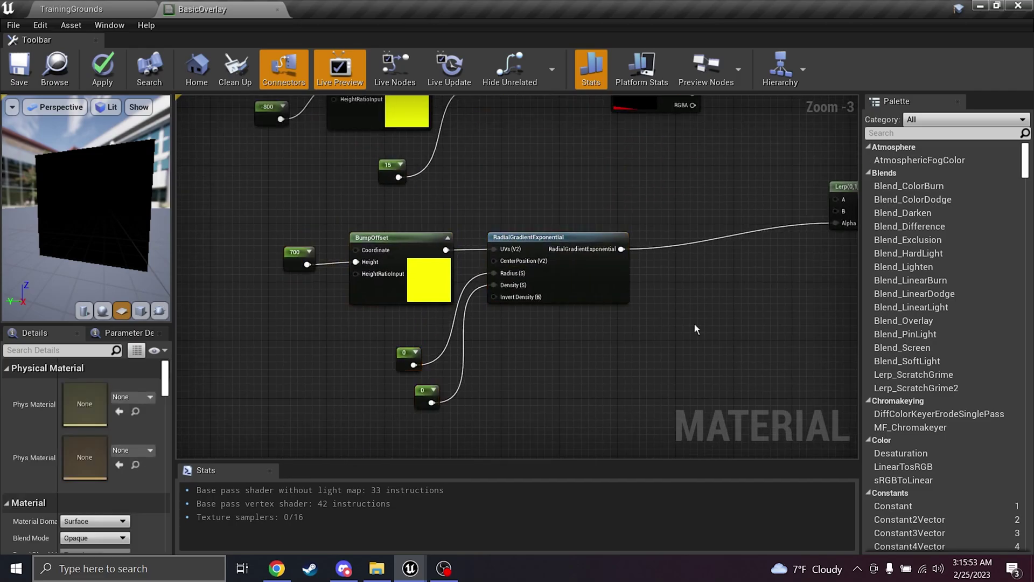
pyautogui.moveTo(695, 323); pyautogui.dragTo(472, 390, button='right')
# Step: Add a black Constant3Vector above the first Lerp and feed it into the second Lerp's A, with the first Lerp's output into B
pyautogui.moveTo(575, 294); pyautogui.dragTo(422, 424, button='right')
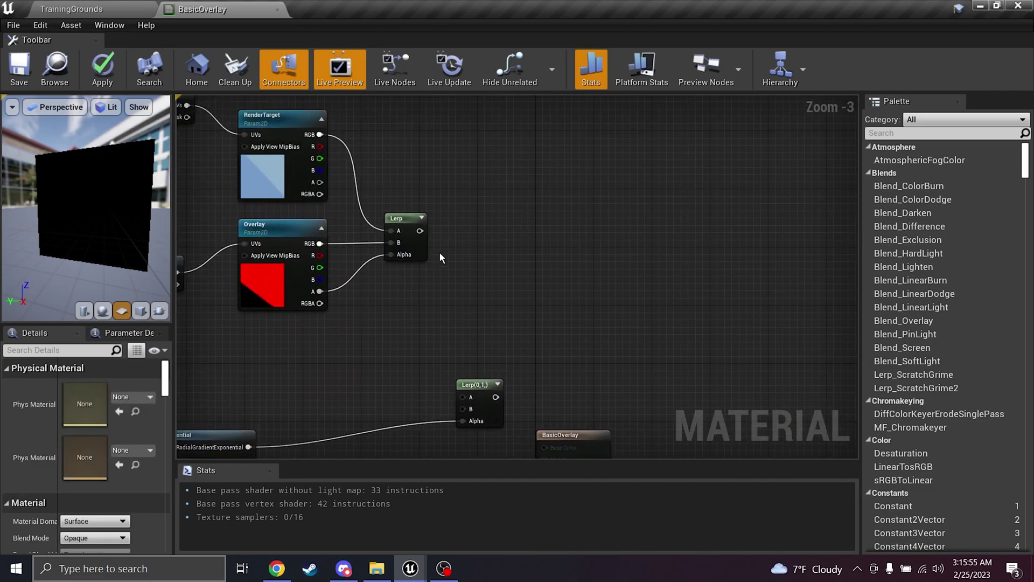
pyautogui.click(464, 247)
pyautogui.moveTo(520, 262); pyautogui.dragTo(419, 231)
pyautogui.moveTo(475, 251); pyautogui.dragTo(403, 160)
pyautogui.moveTo(469, 392); pyautogui.dragTo(555, 297)
# Step: Move the BasicOverlay result node up beside the second Lerp and connect that Lerp's output to Emissive Color
pyautogui.moveTo(561, 435); pyautogui.dragTo(691, 189)
pyautogui.moveTo(579, 289); pyautogui.dragTo(680, 261)
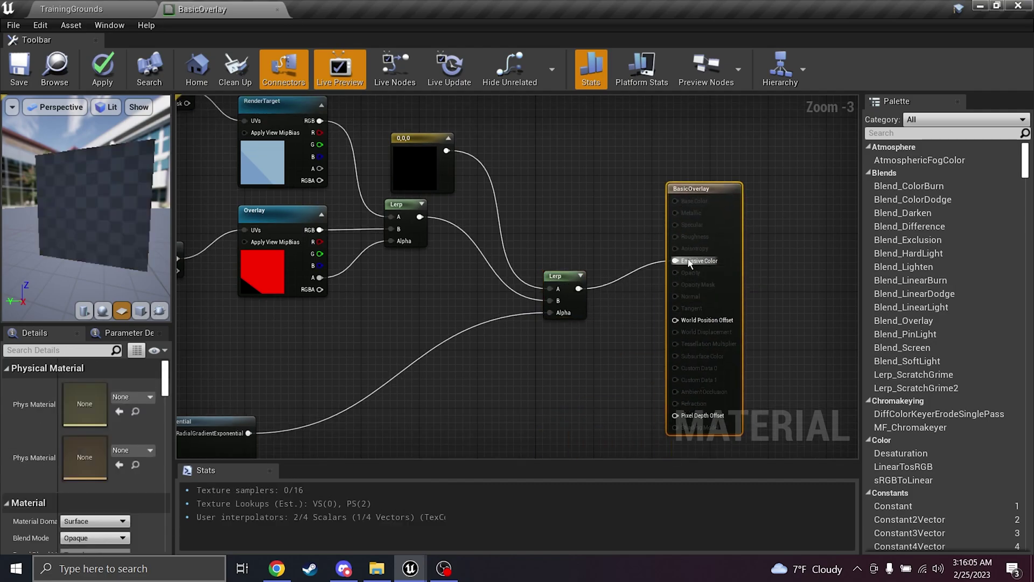
pyautogui.moveTo(682, 195); pyautogui.dragTo(646, 195)
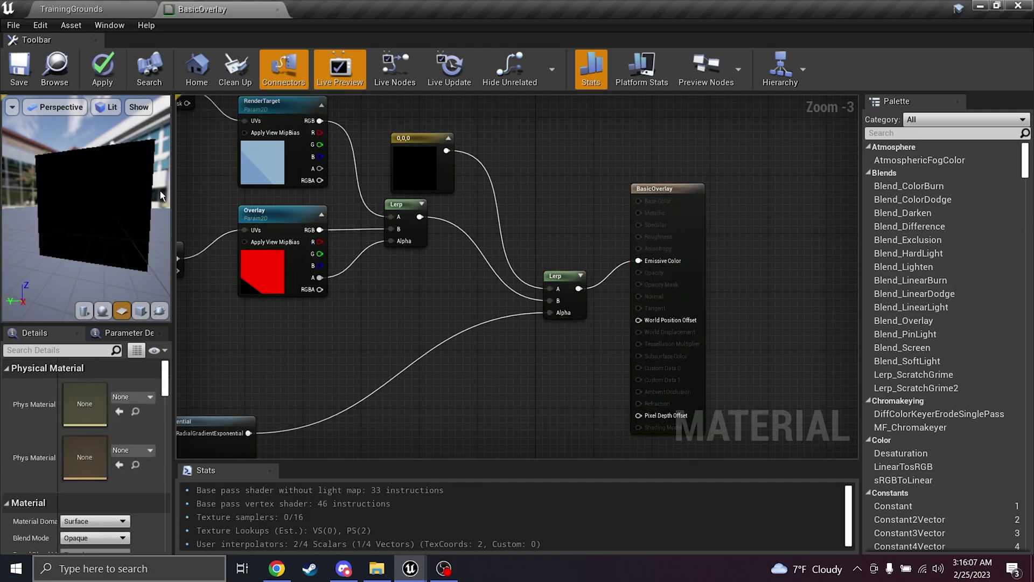
# Step: Set the constant feeding RadialGradientExponential's Radius to 7 and the one feeding its Density to 14
pyautogui.moveTo(583, 376); pyautogui.dragTo(857, 196, button='right')
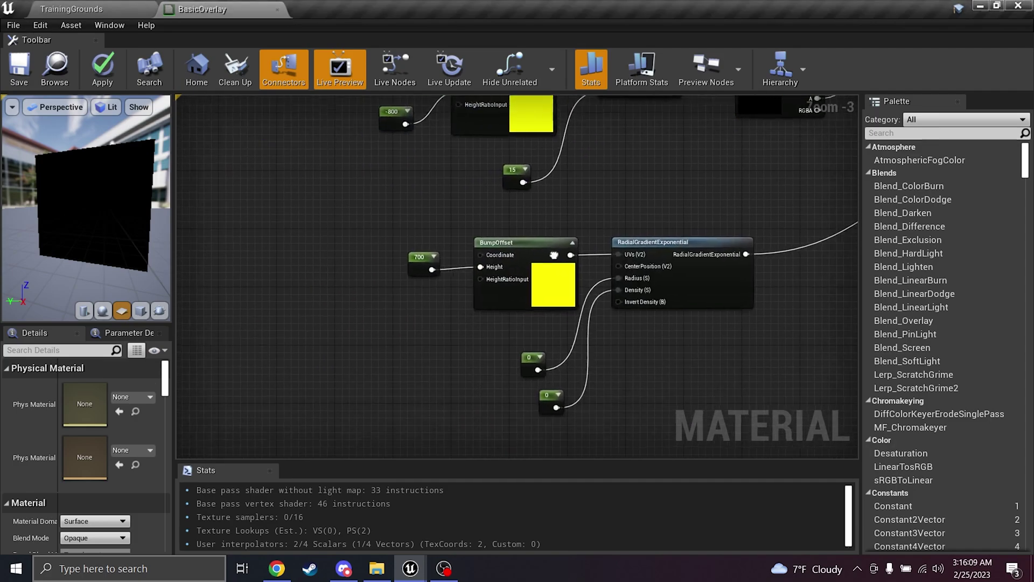
pyautogui.moveTo(563, 378); pyautogui.dragTo(550, 283, button='right')
pyautogui.click(513, 259)
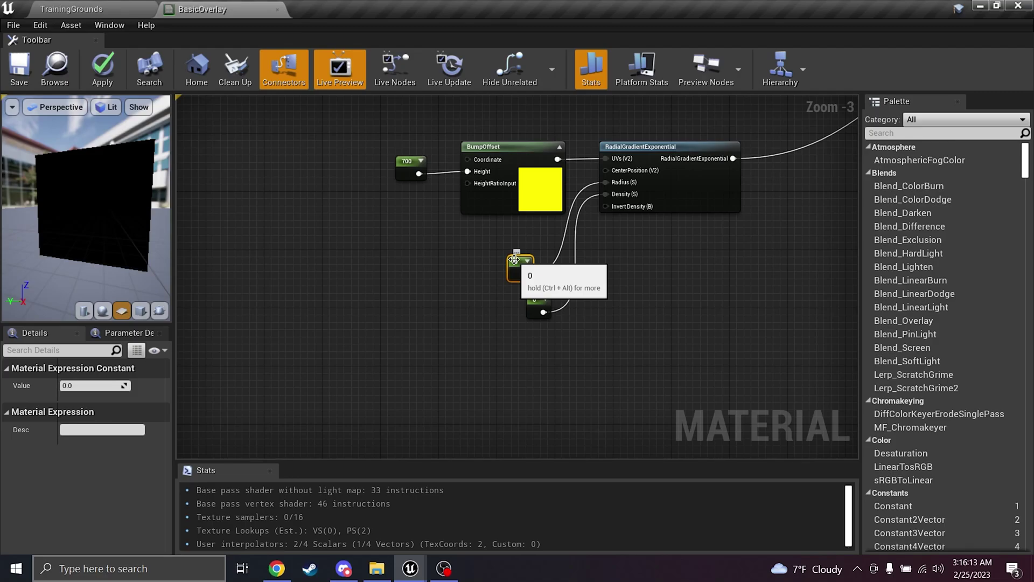
pyautogui.click(82, 386)
pyautogui.write('7')
pyautogui.click(501, 290)
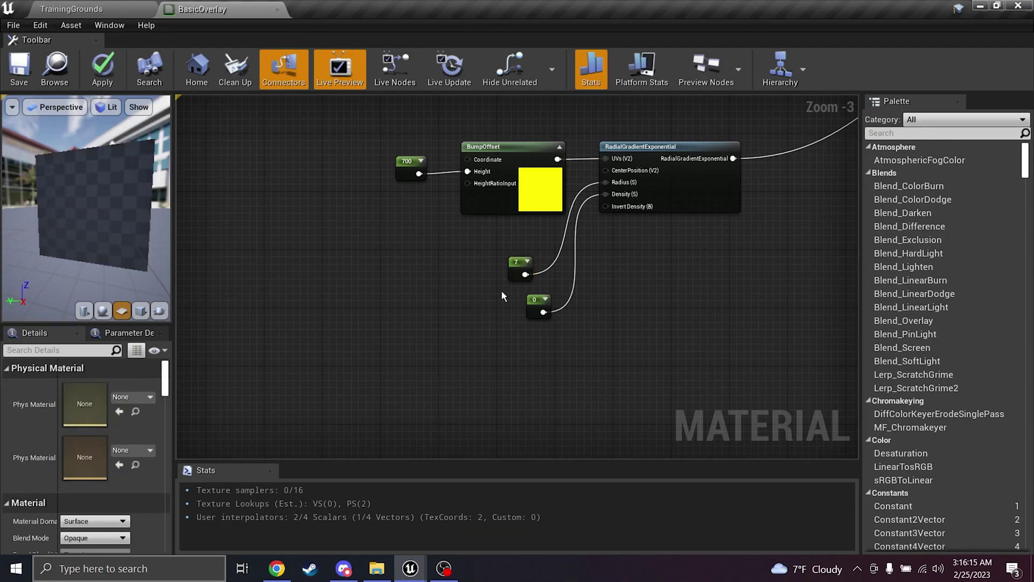
pyautogui.click(534, 309)
pyautogui.write('14')
pyautogui.click(289, 386)
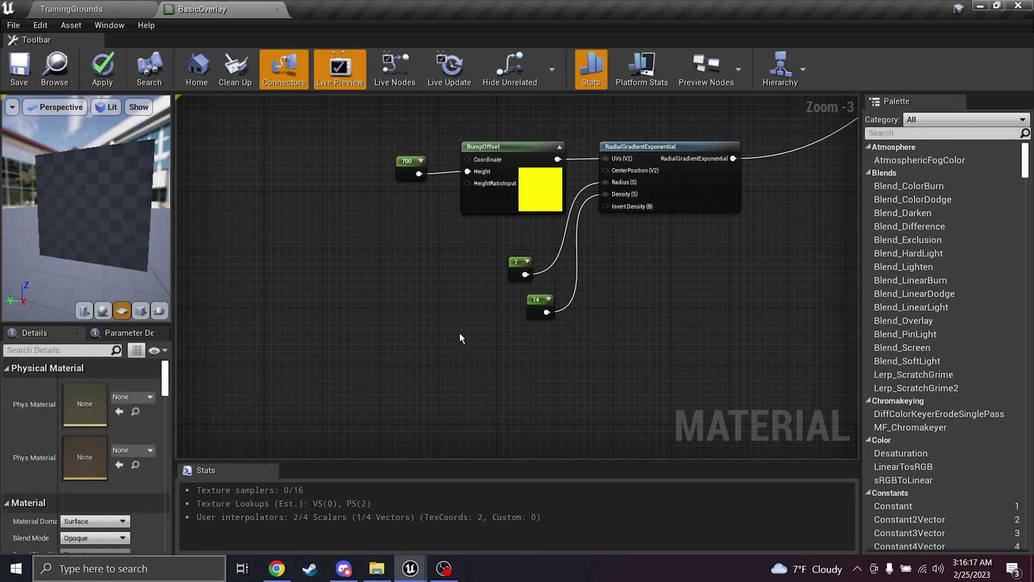
# Step: Check the circular scope mask from another angle in the material preview and save the BasicOverlay material
pyautogui.moveTo(116, 258); pyautogui.dragTo(134, 243)
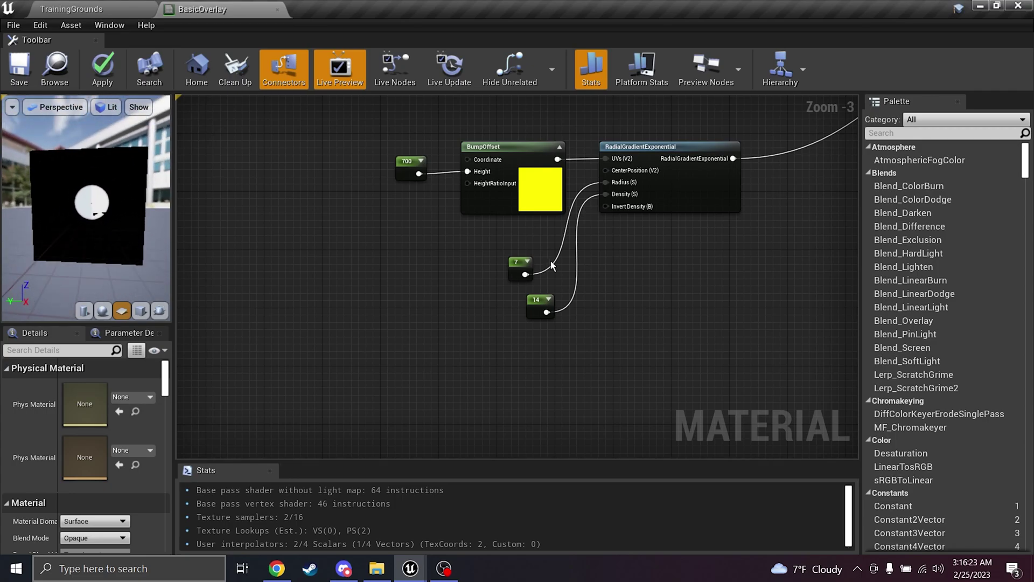
pyautogui.click(516, 264)
pyautogui.click(18, 65)
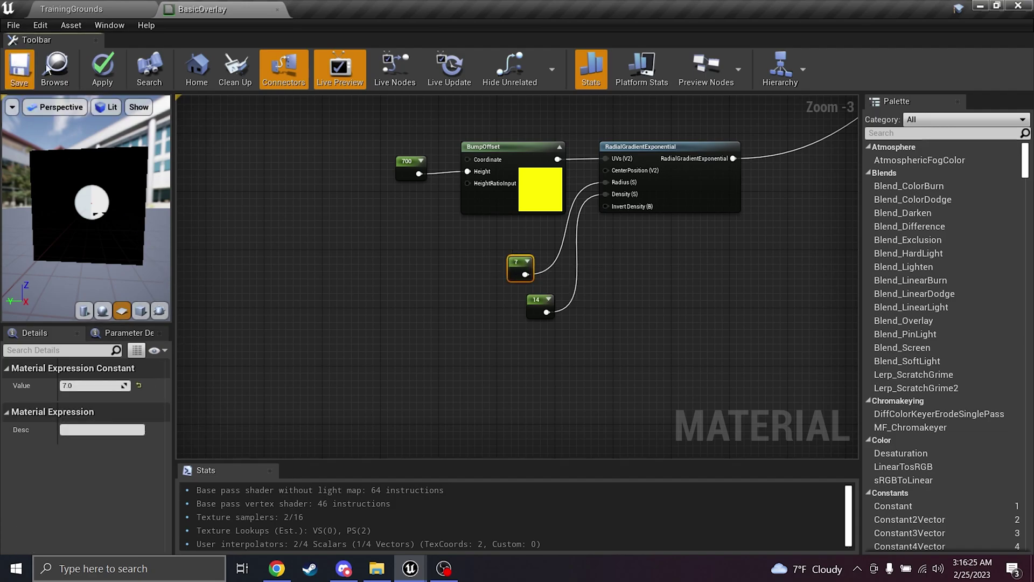
pyautogui.scroll(-1, 726, 275)
pyautogui.scroll(-1, 727, 275)
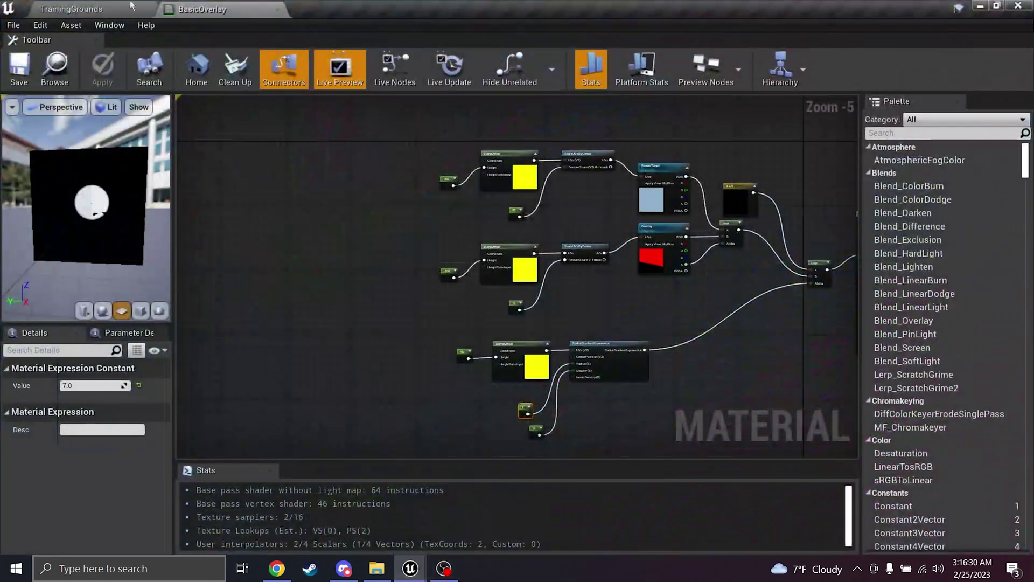
# Step: Place a Scene Capture 2D actor on the floor near the white walls in the TrainingGrounds level and raise it slightly
pyautogui.click(62, 11)
pyautogui.moveTo(545, 324); pyautogui.dragTo(495, 310, button='right')
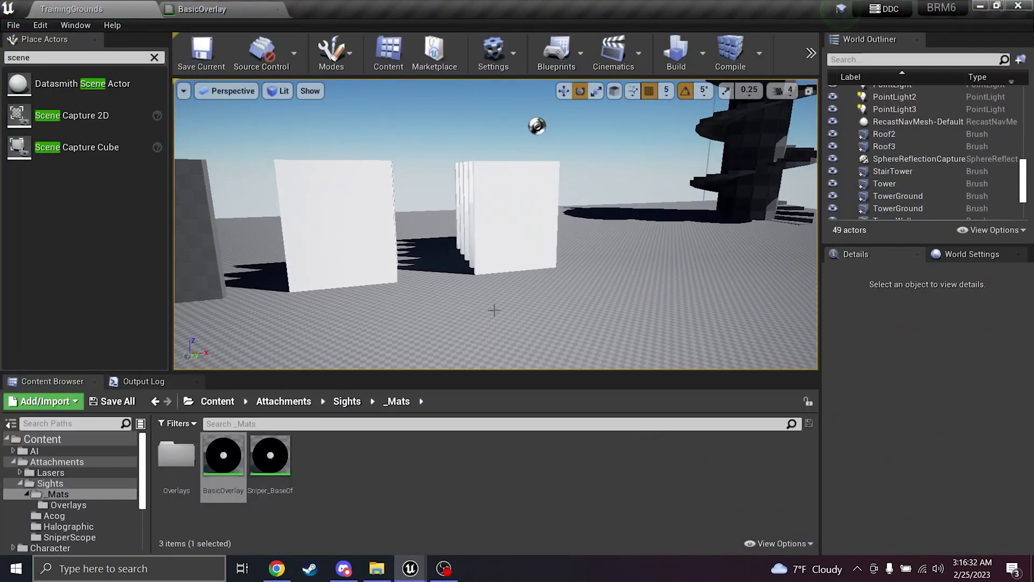
pyautogui.moveTo(61, 123); pyautogui.dragTo(568, 352)
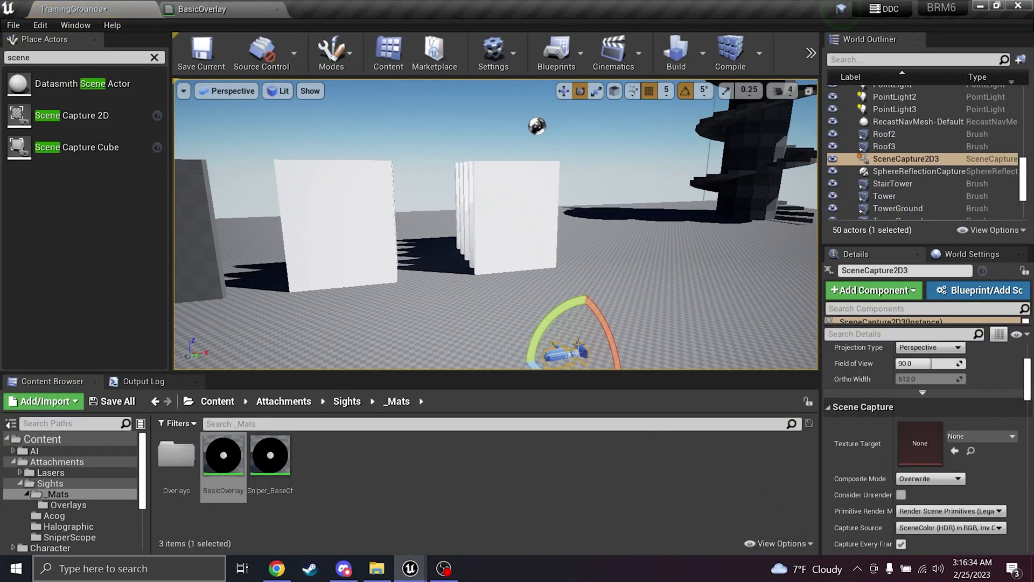
pyautogui.press('w')
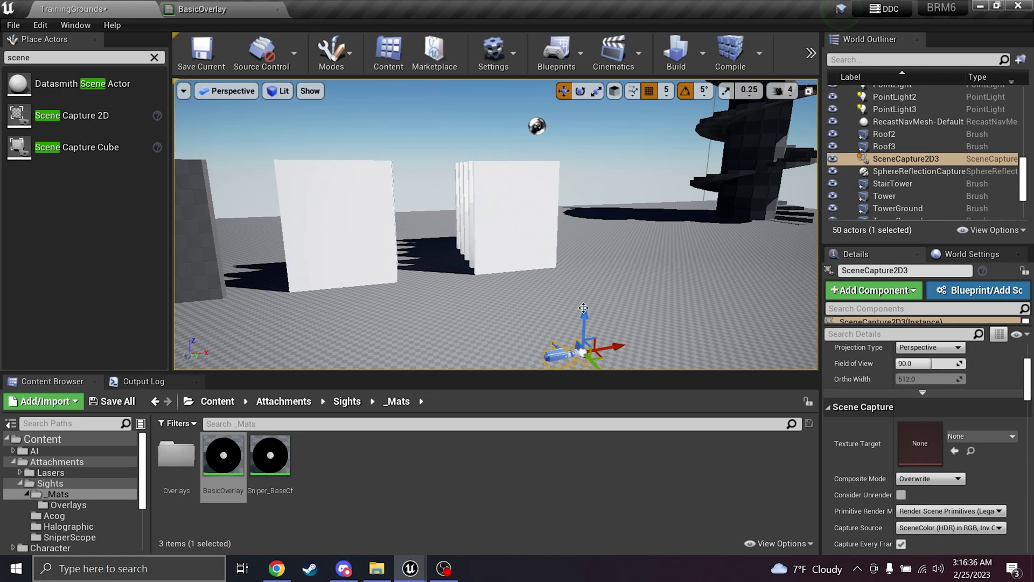
# Step: Create a render target named Target in the _Mats folder and assign it as the scene capture's Texture Target
pyautogui.rightClick(466, 460)
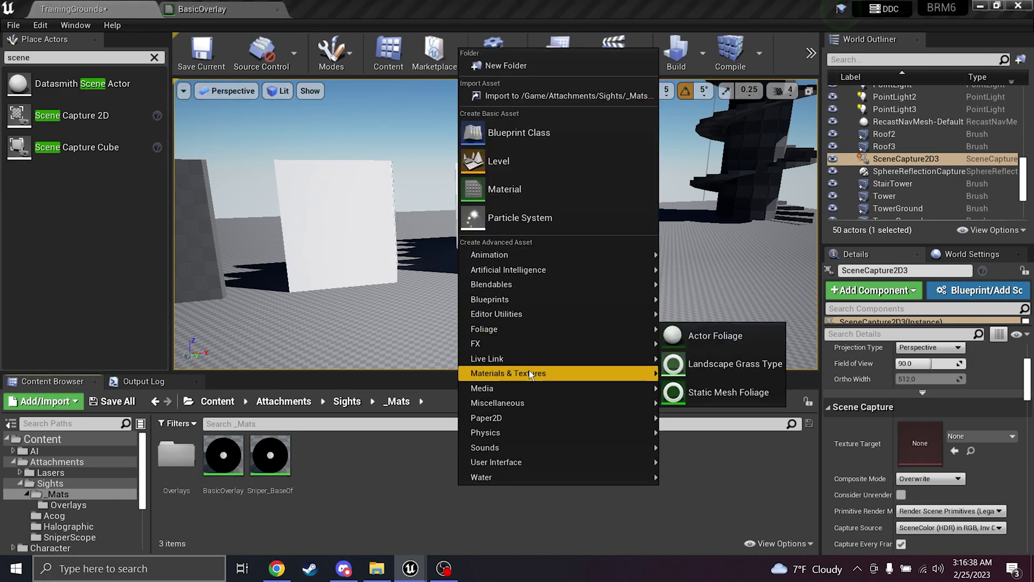
pyautogui.moveTo(529, 370)
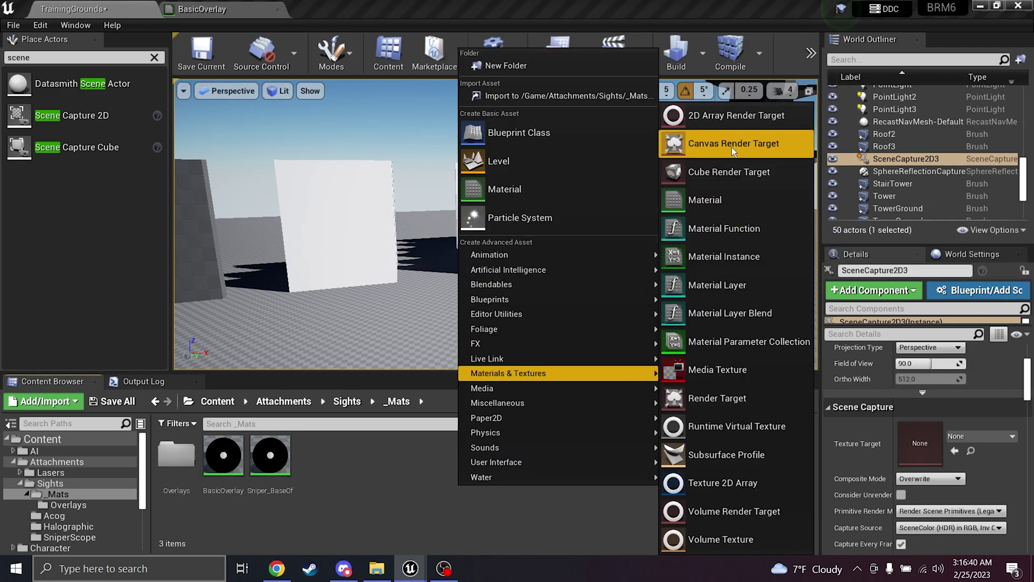
pyautogui.click(726, 399)
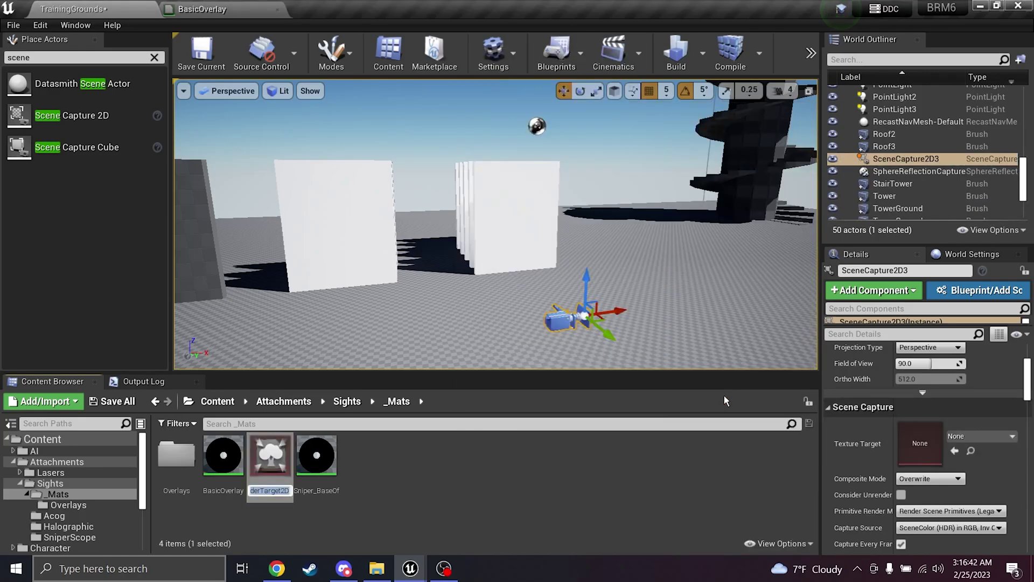
pyautogui.write('Target')
pyautogui.press('Return')
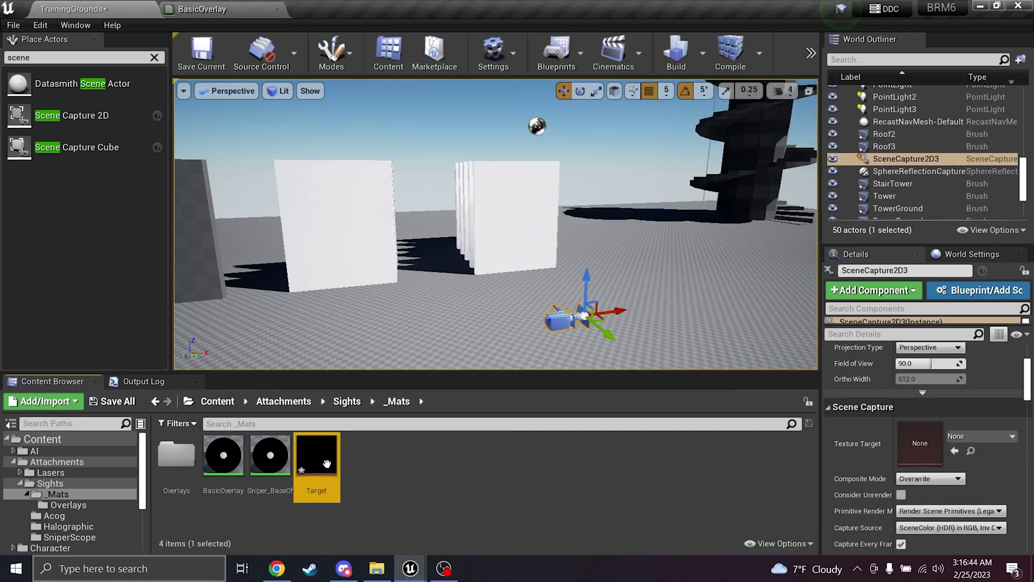
pyautogui.moveTo(326, 464); pyautogui.dragTo(920, 444)
pyautogui.click(495, 481)
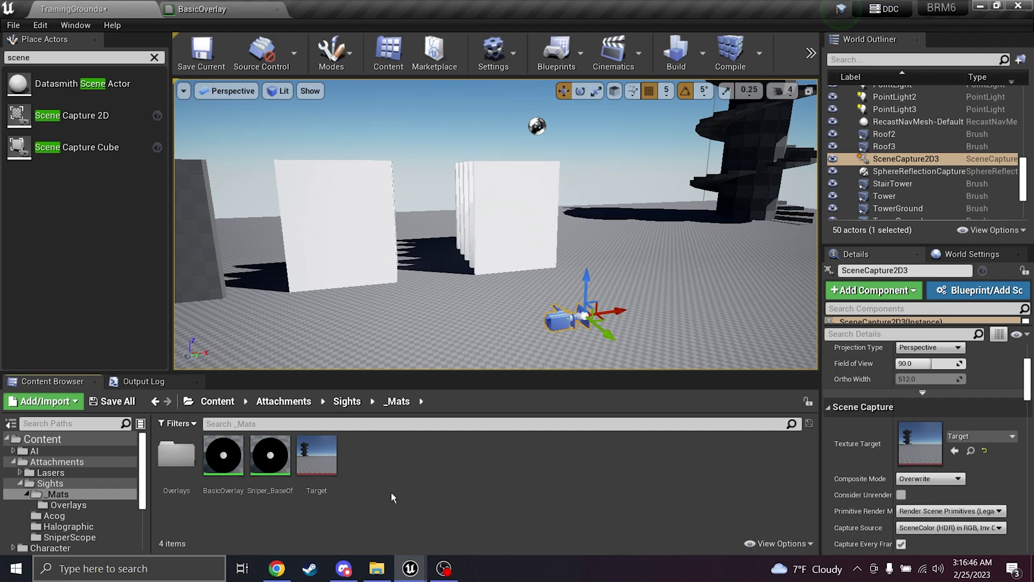
# Step: Set the RenderTarget parameter's texture to Target in the BasicOverlay material and save the material
pyautogui.doubleClick(218, 457)
pyautogui.scroll(3, 696, 178)
pyautogui.click(621, 208)
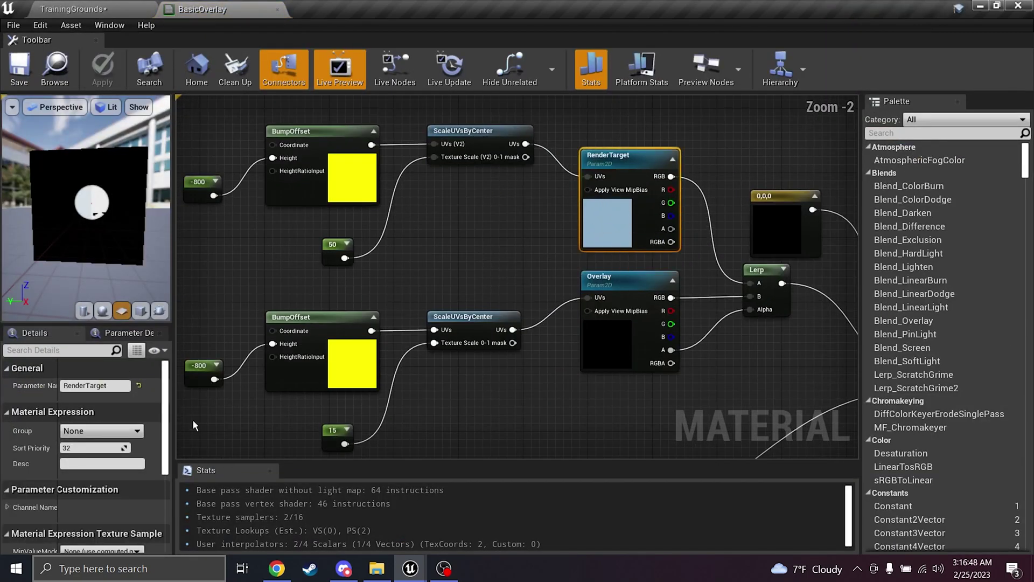
pyautogui.scroll(-5, 124, 463)
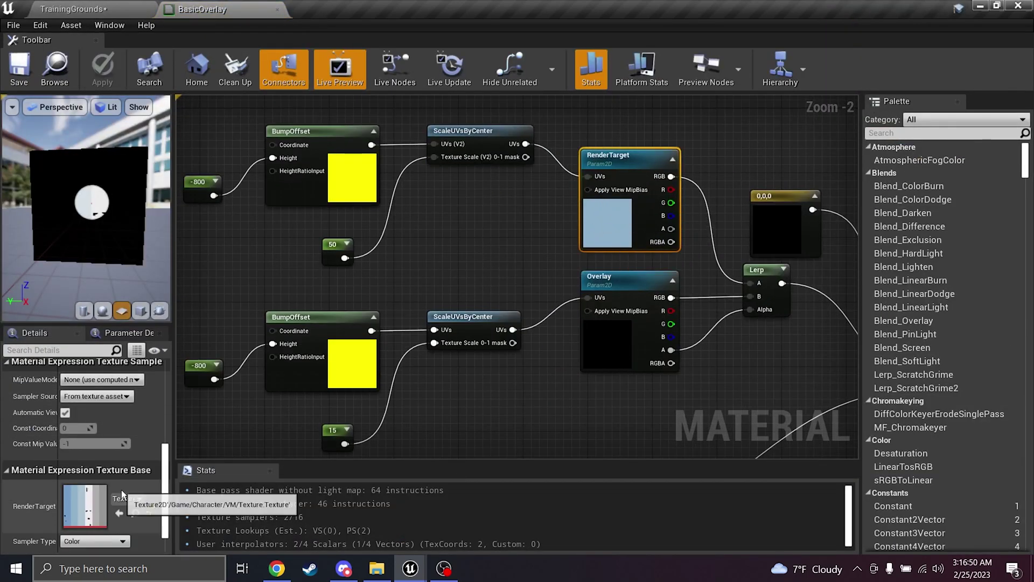
pyautogui.click(130, 499)
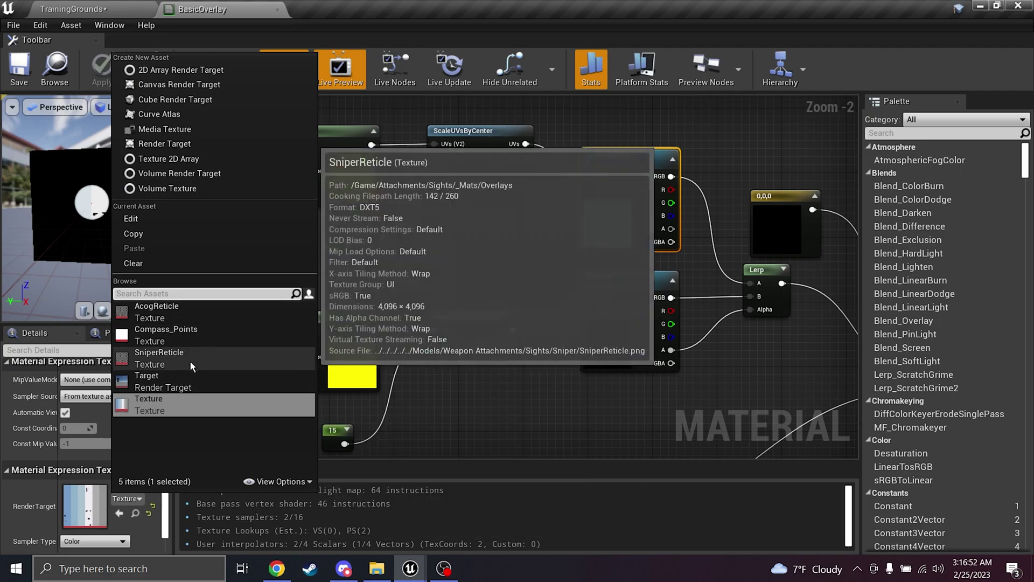
pyautogui.click(162, 382)
pyautogui.click(17, 66)
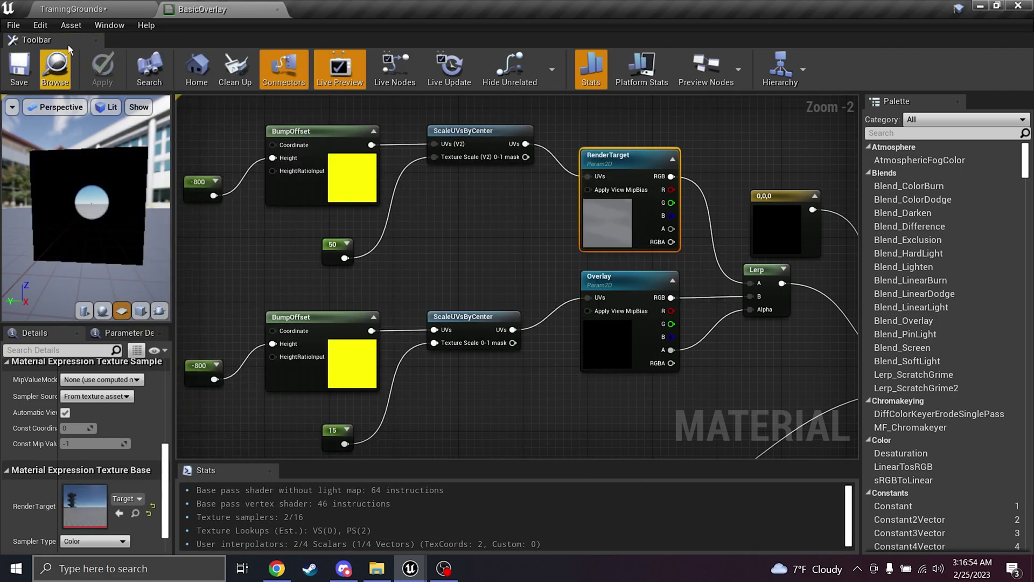
# Step: Apply the BasicOverlay material to the front white wall block nearest the scene capture in the TrainingGrounds level
pyautogui.click(73, 10)
pyautogui.moveTo(224, 455); pyautogui.dragTo(498, 247)
pyautogui.click(523, 275)
pyautogui.press('d')
pyautogui.moveTo(523, 275); pyautogui.dragTo(534, 233, button='right')
pyautogui.press('q')
pyautogui.press('w')
pyautogui.moveTo(648, 241)
pyautogui.mouseDown(button='right')
pyautogui.moveTo(641, 226)
pyautogui.moveTo(636, 248)
pyautogui.moveTo(647, 240)
pyautogui.moveTo(631, 239)
pyautogui.moveTo(646, 232)
pyautogui.mouseUp(button='right')
pyautogui.press('d')
pyautogui.press('a')
pyautogui.press('w')
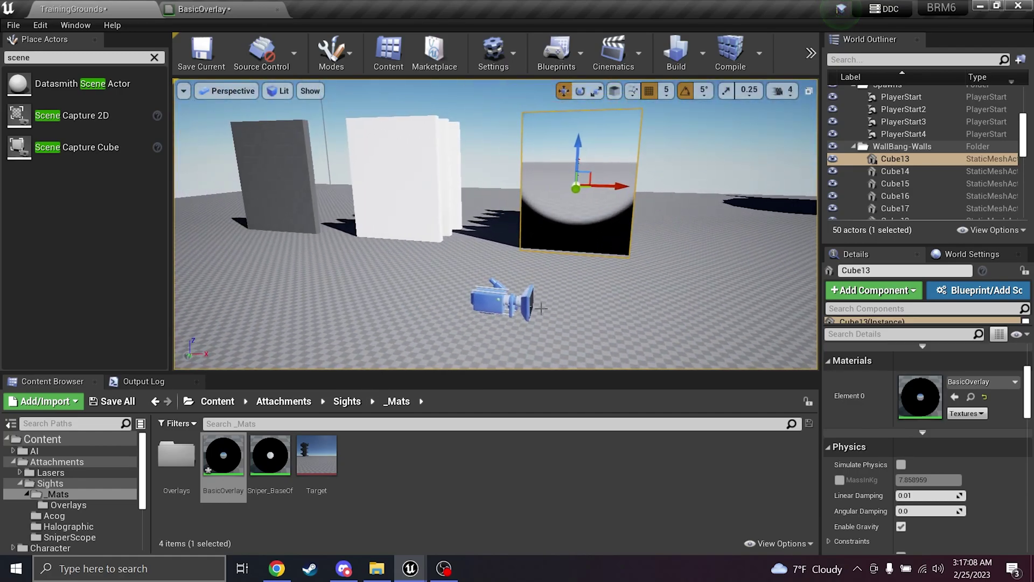
# Step: Rotate the scene capture to face the other walls, raise it above the floor, and inspect the scope image up close
pyautogui.click(520, 304)
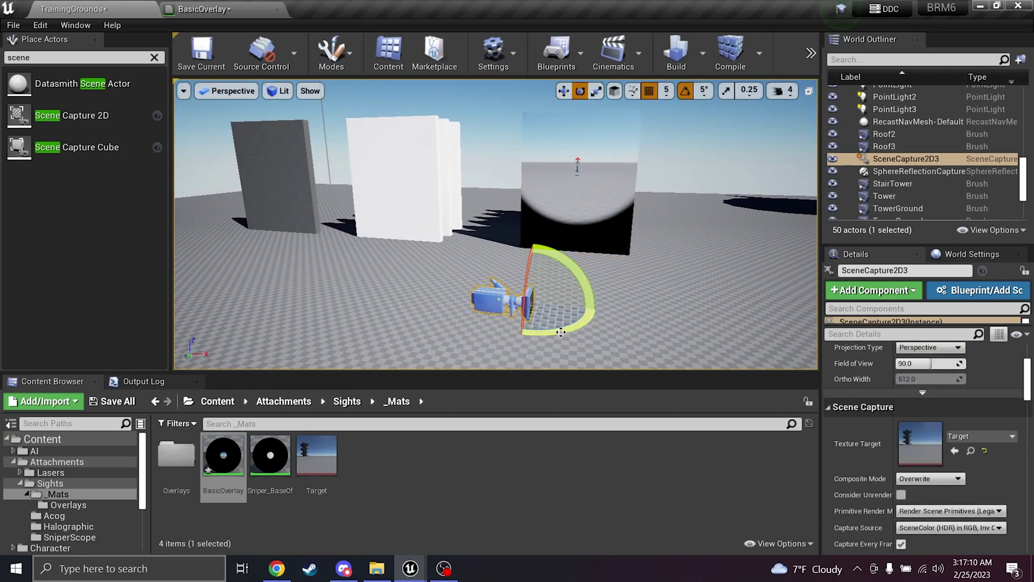
pyautogui.moveTo(545, 282); pyautogui.dragTo(463, 295)
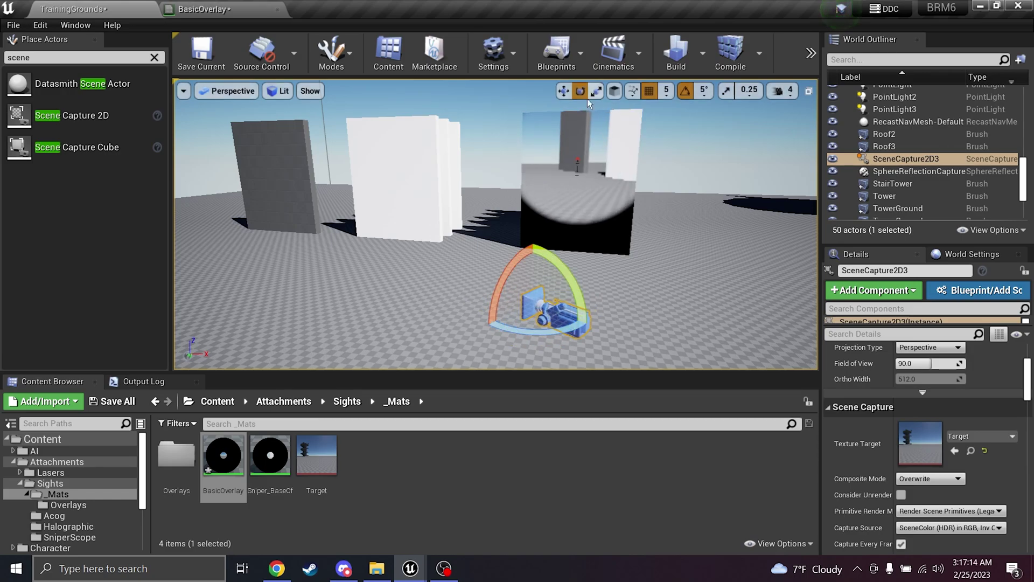
pyautogui.click(564, 90)
pyautogui.moveTo(532, 260); pyautogui.dragTo(532, 199)
pyautogui.moveTo(532, 200); pyautogui.dragTo(568, 188, button='right')
pyautogui.press('w')
pyautogui.moveTo(527, 261); pyautogui.dragTo(530, 197, button='right')
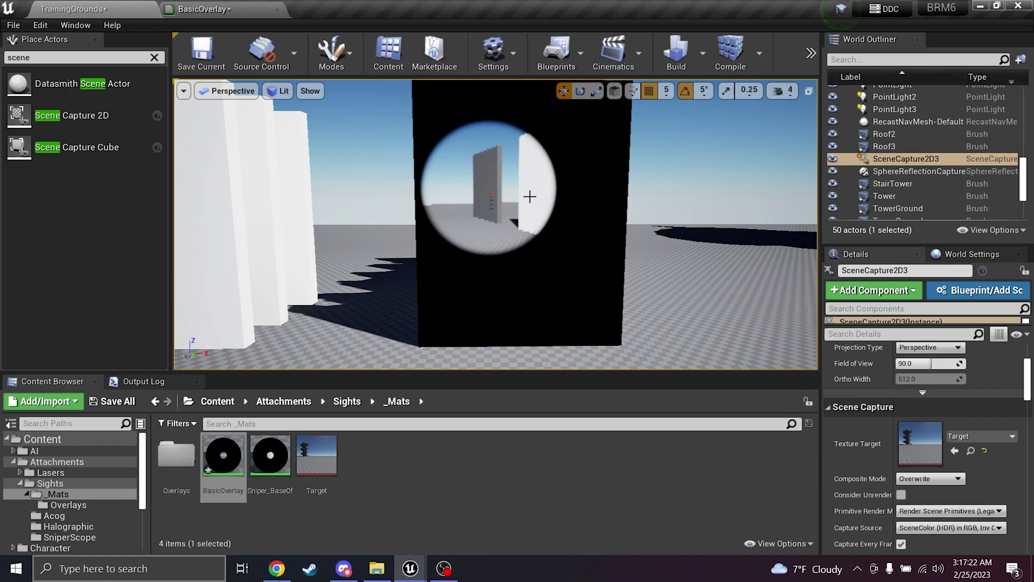